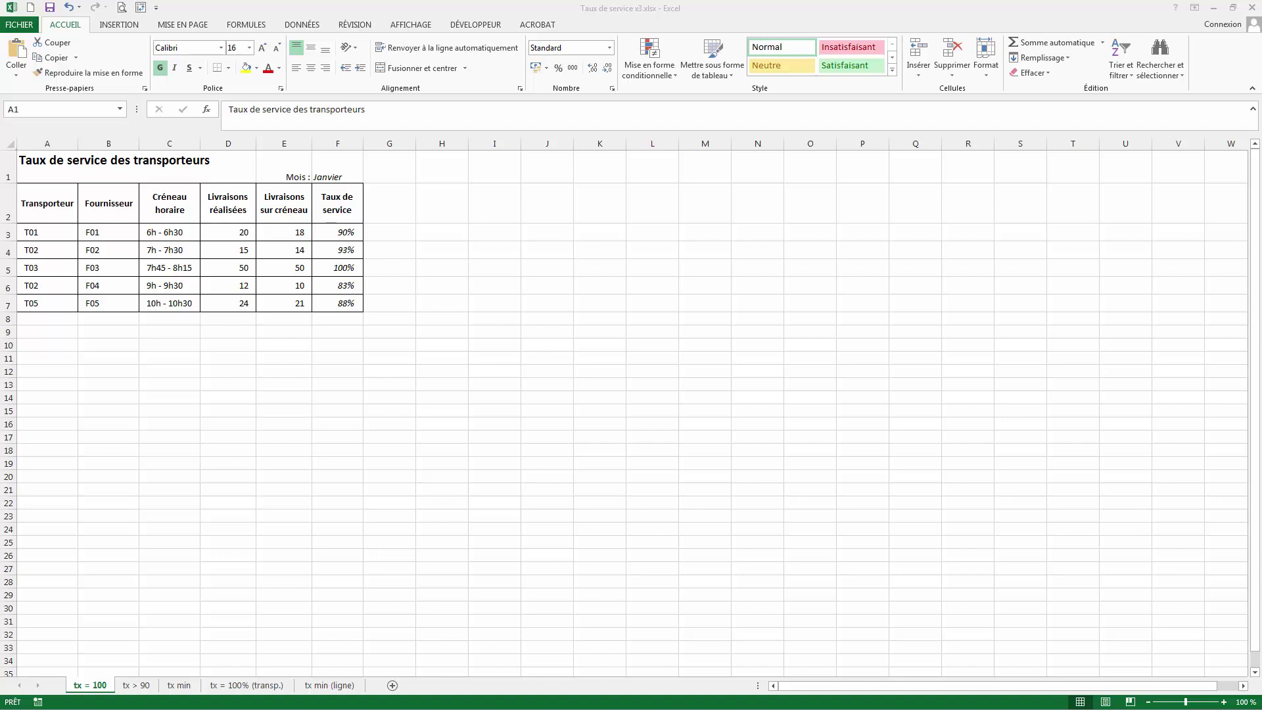
Create an equal-to (Égal à) conditional formatting rule on the service rates F3:F7 with the value 100%
left_click(339, 234)
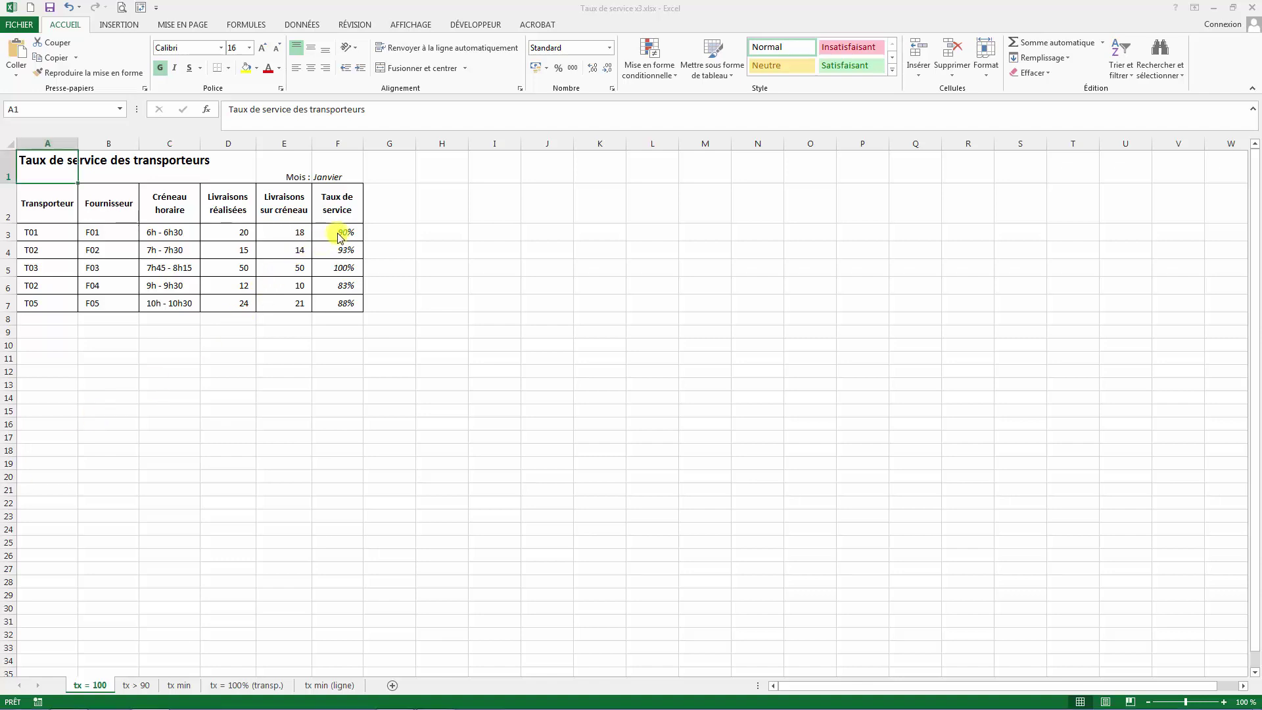
left_click_drag(338, 233, 341, 309)
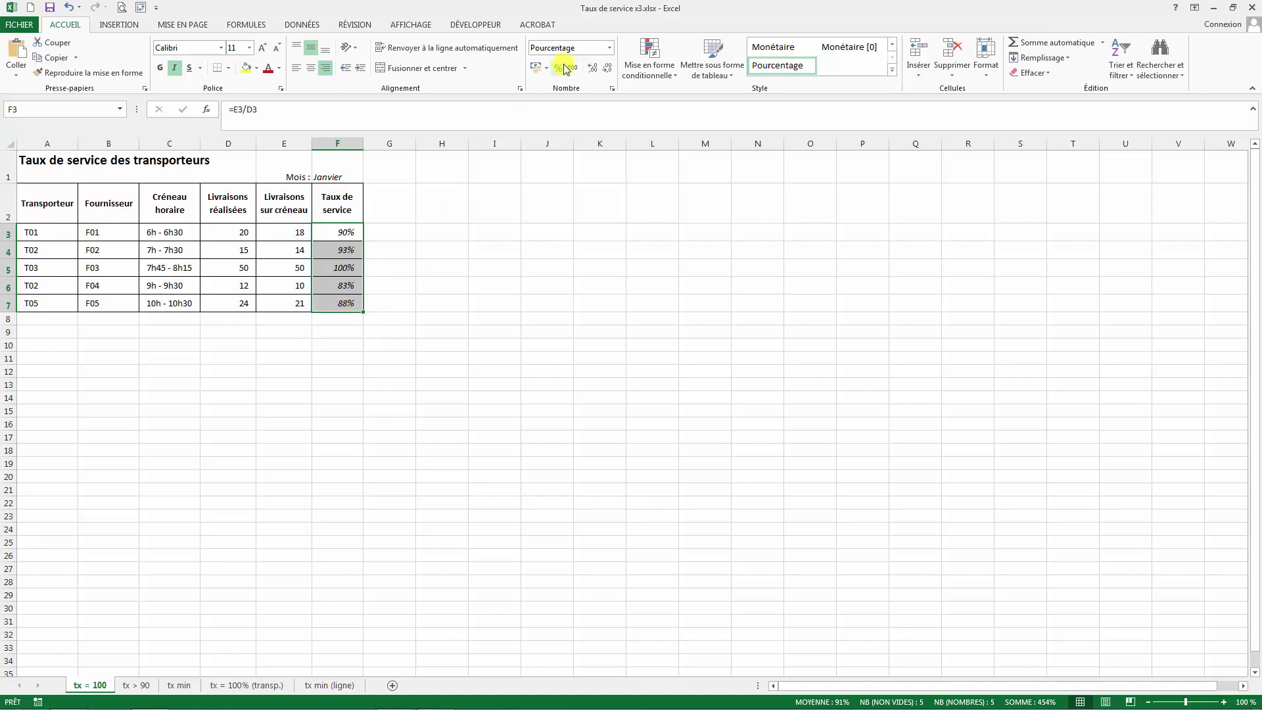
left_click(653, 52)
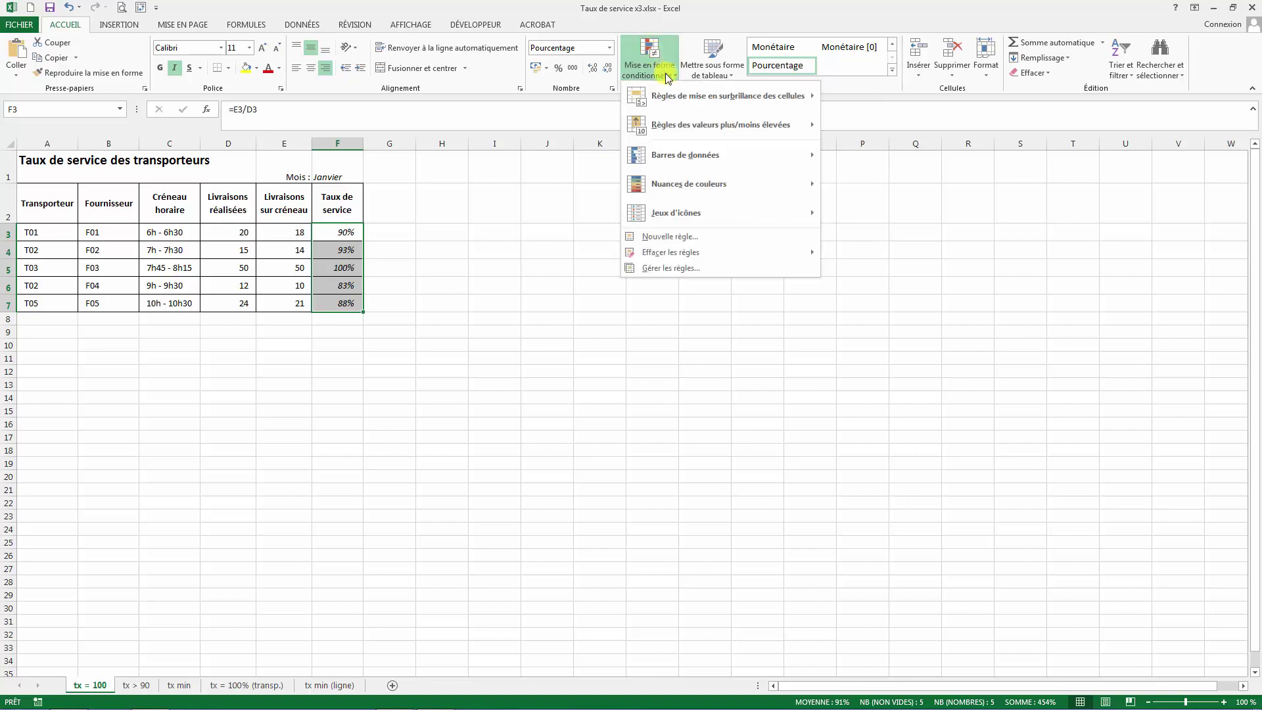
mouse_move(674, 100)
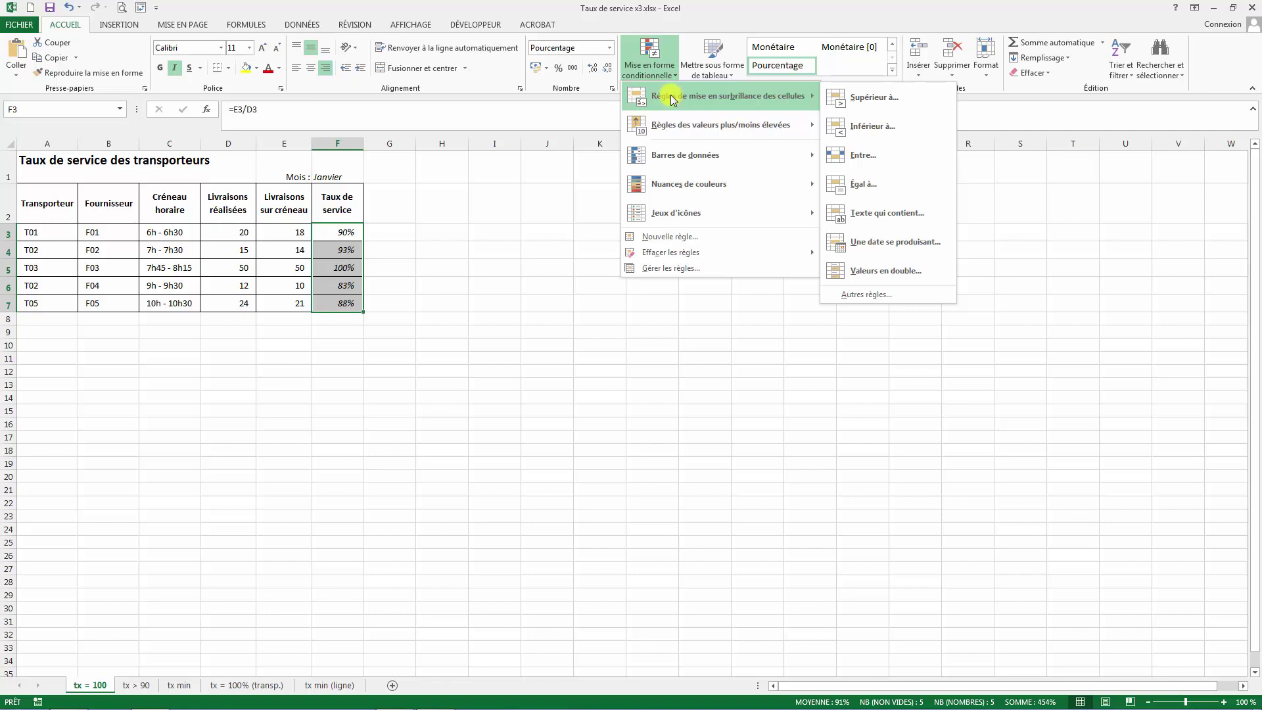
left_click(904, 190)
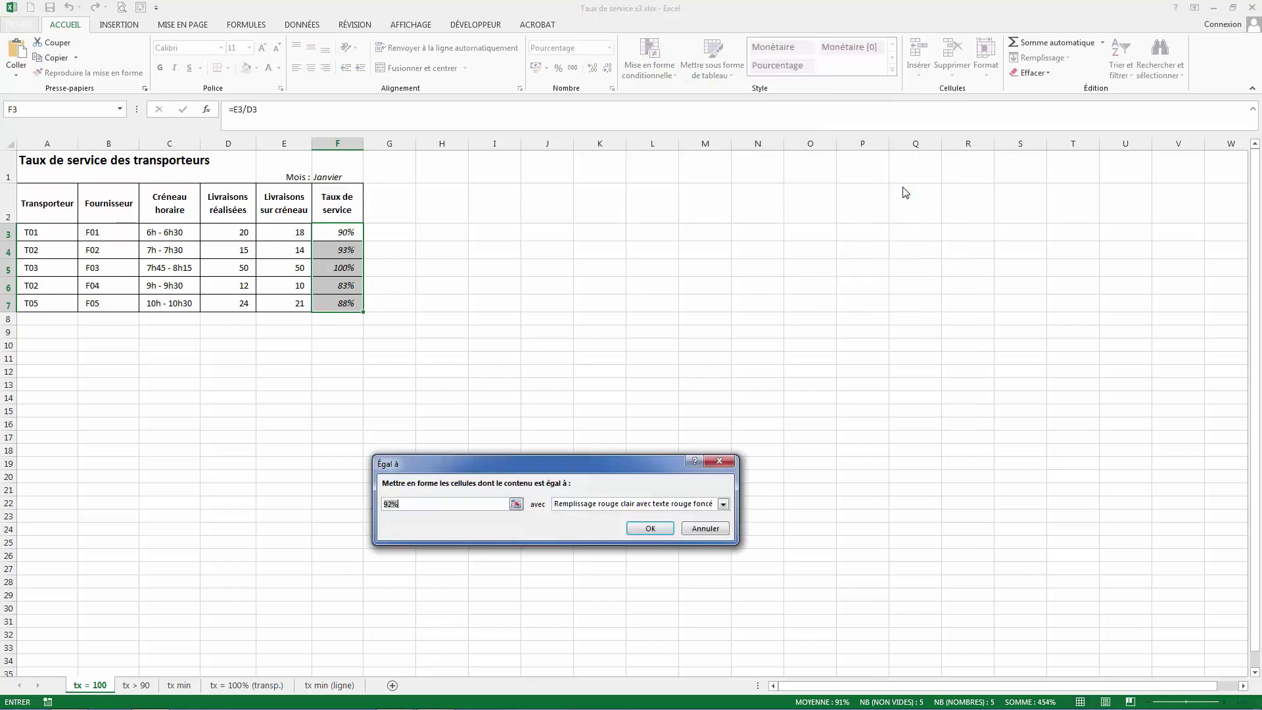
type("100%")
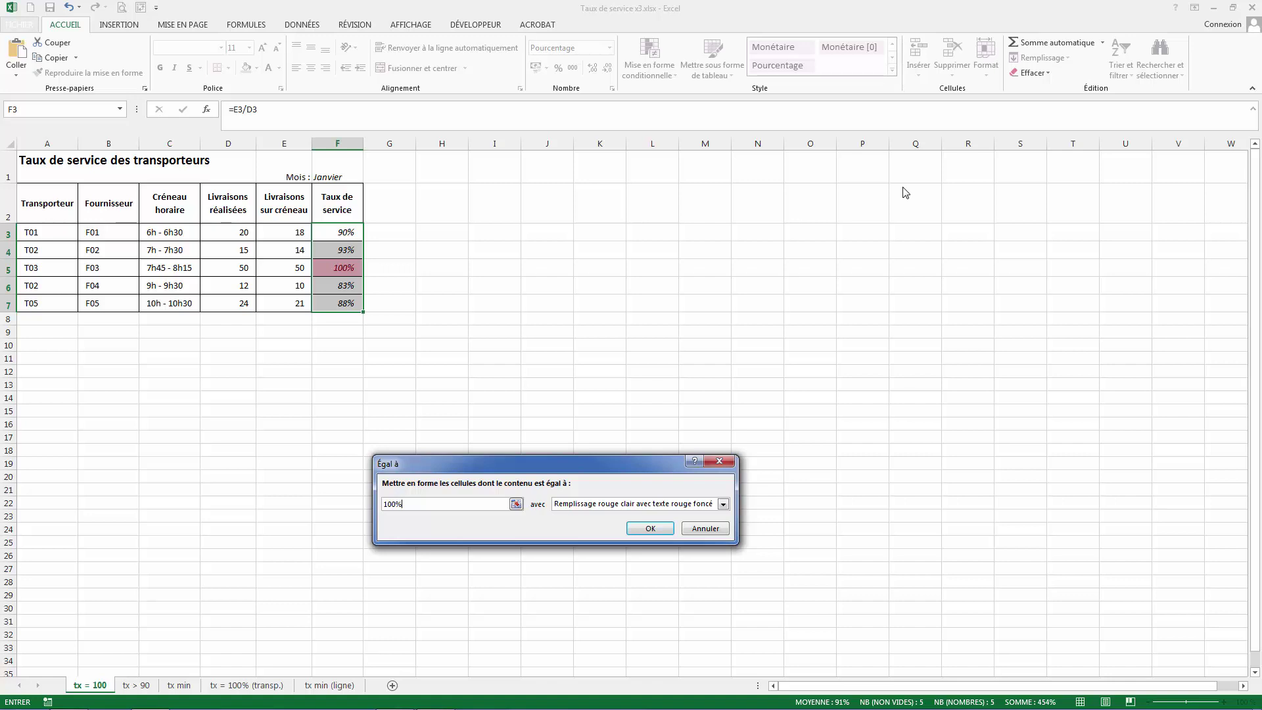
Choose a custom format for the 100% rule and set its fill to the standard dark red
left_click(724, 506)
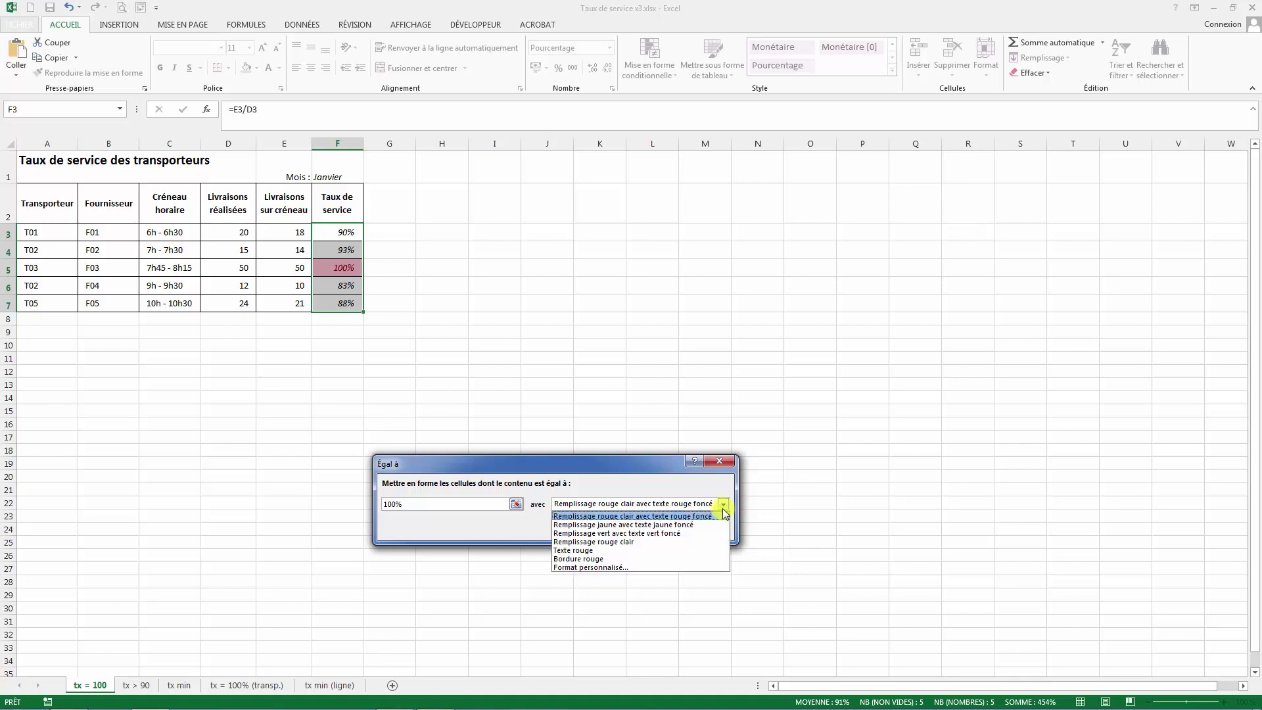
left_click(644, 568)
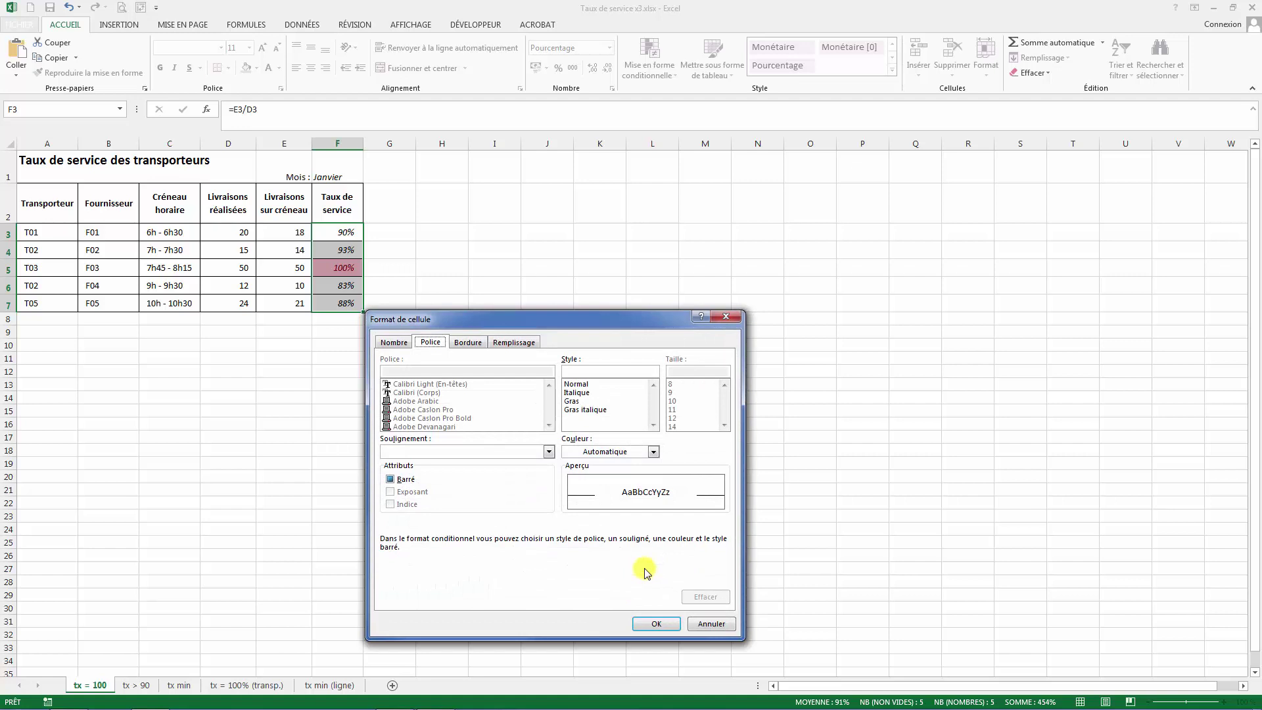
left_click(510, 343)
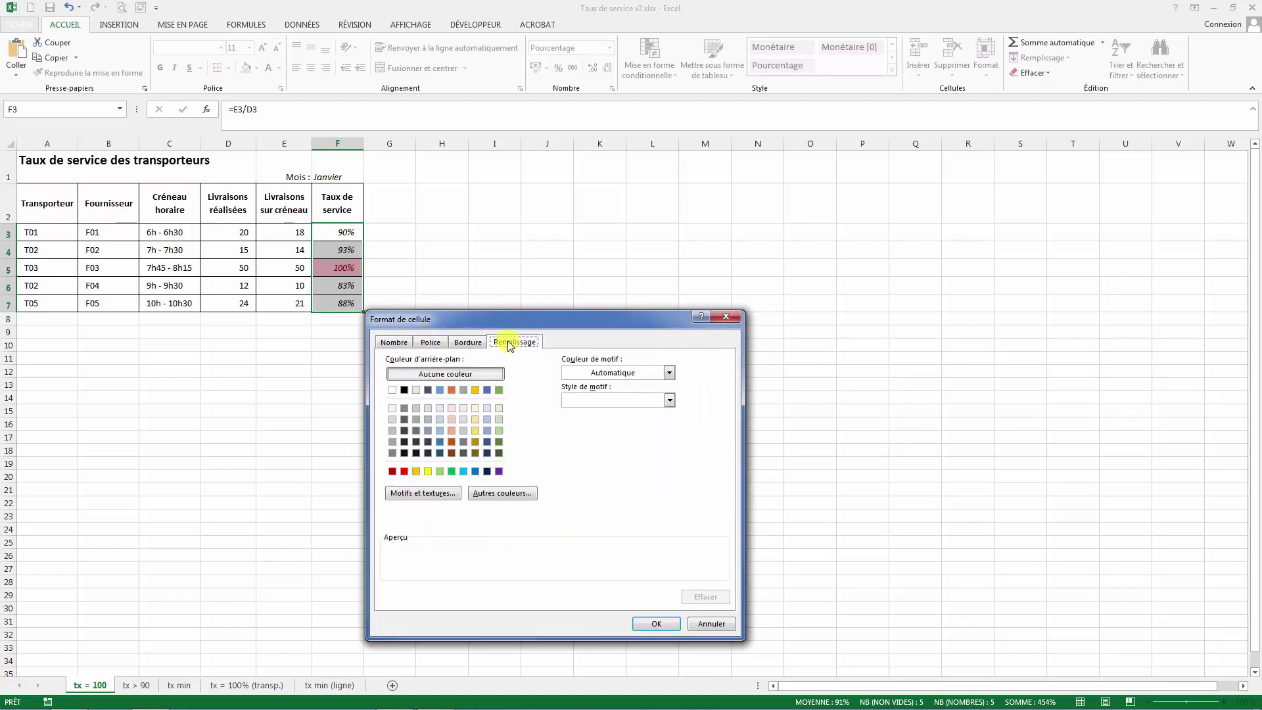
left_click(393, 472)
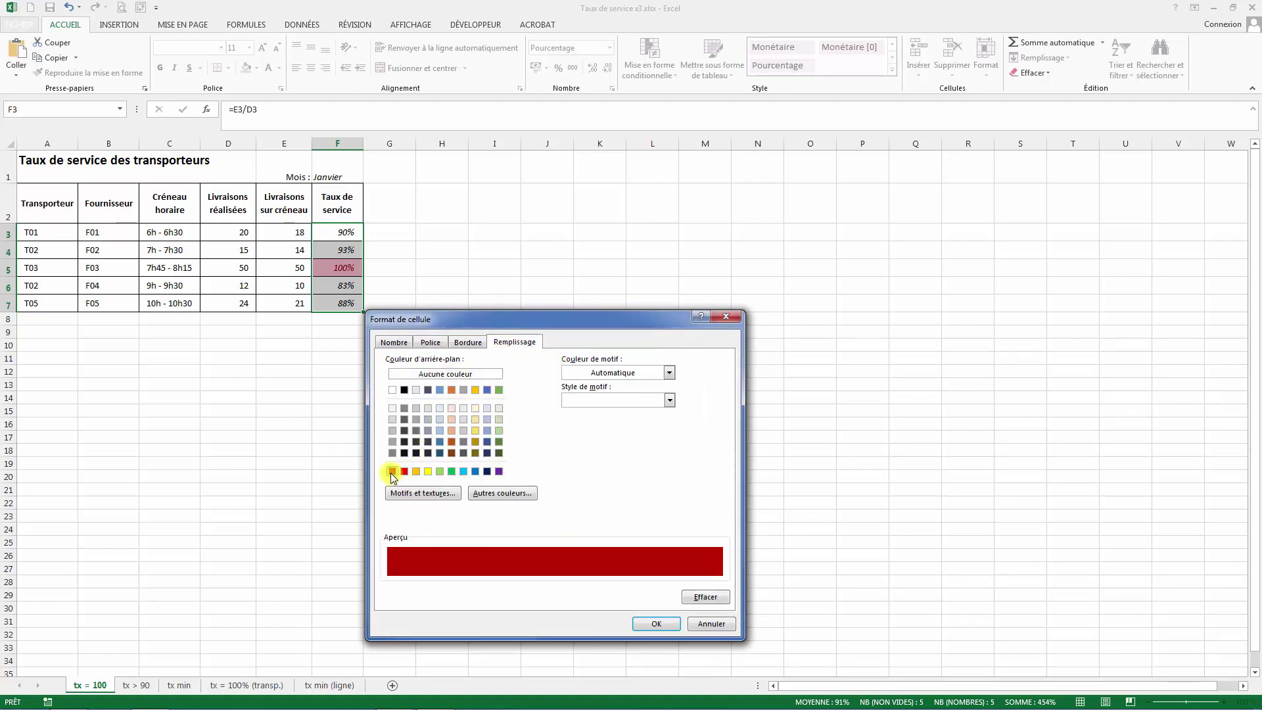
Set the rule's font to white and bold (Gras), and apply the rule to the service rates
left_click(431, 343)
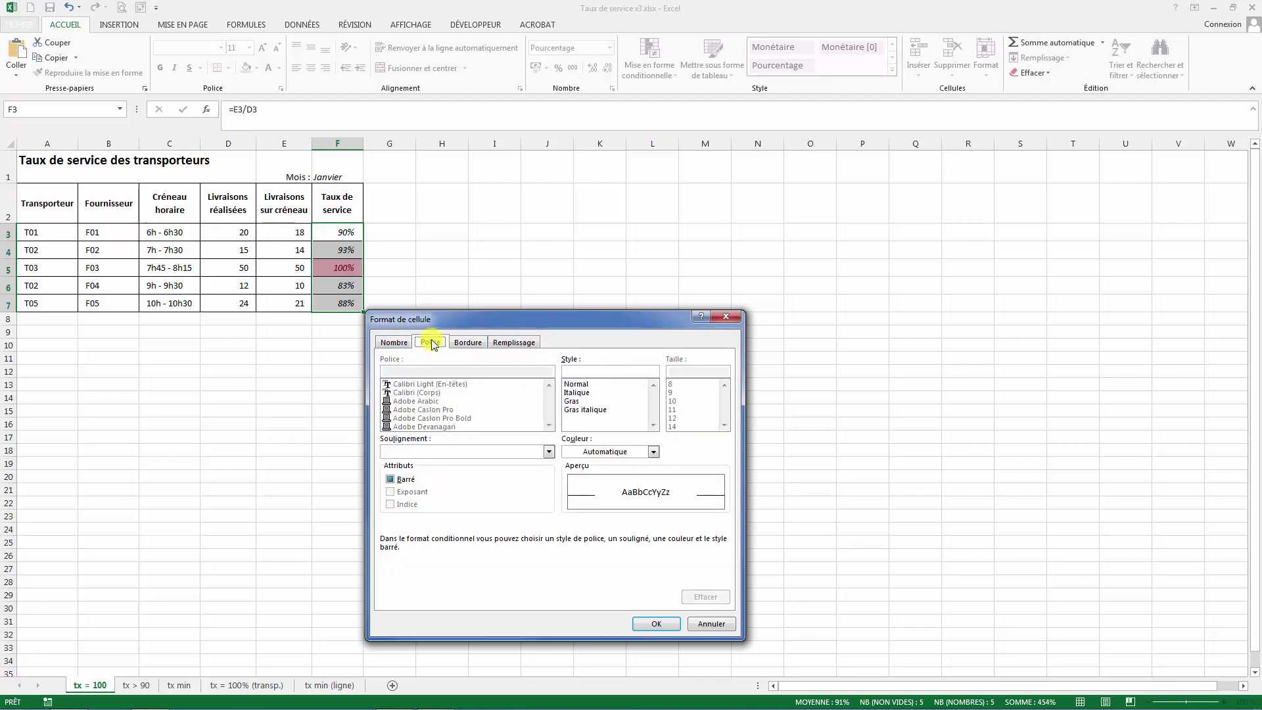
left_click(653, 452)
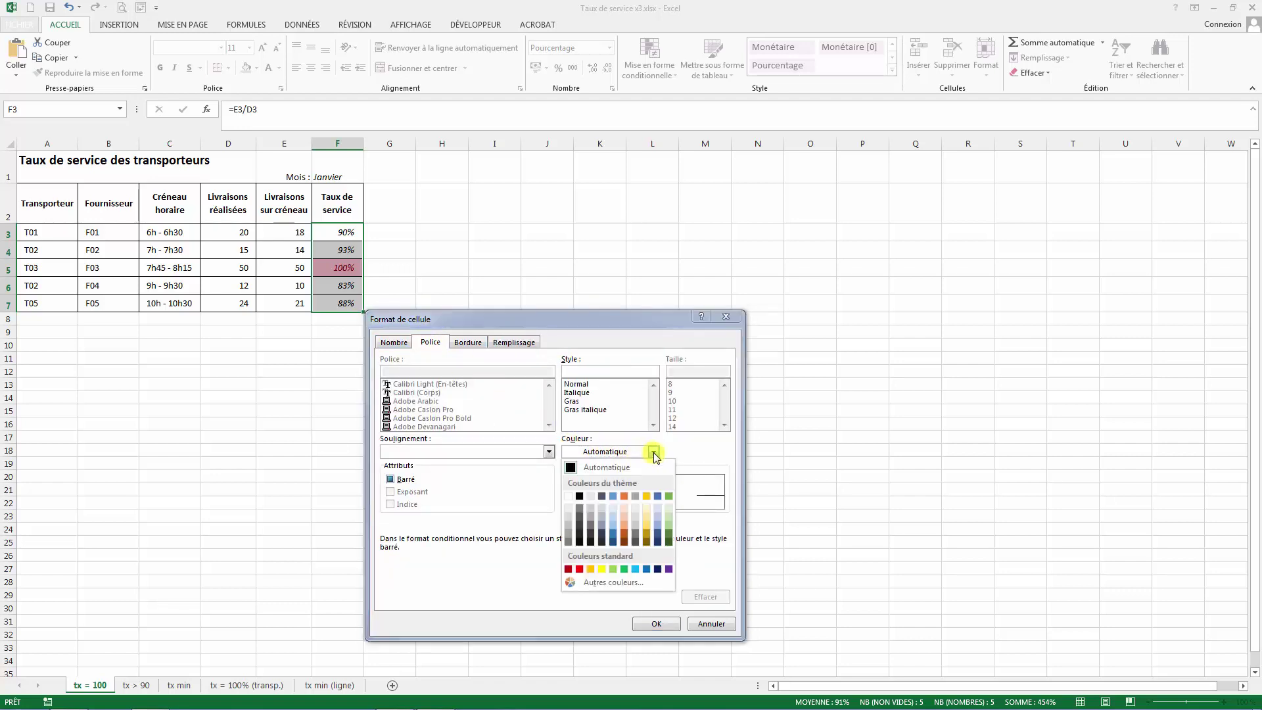
left_click(568, 496)
left_click(570, 402)
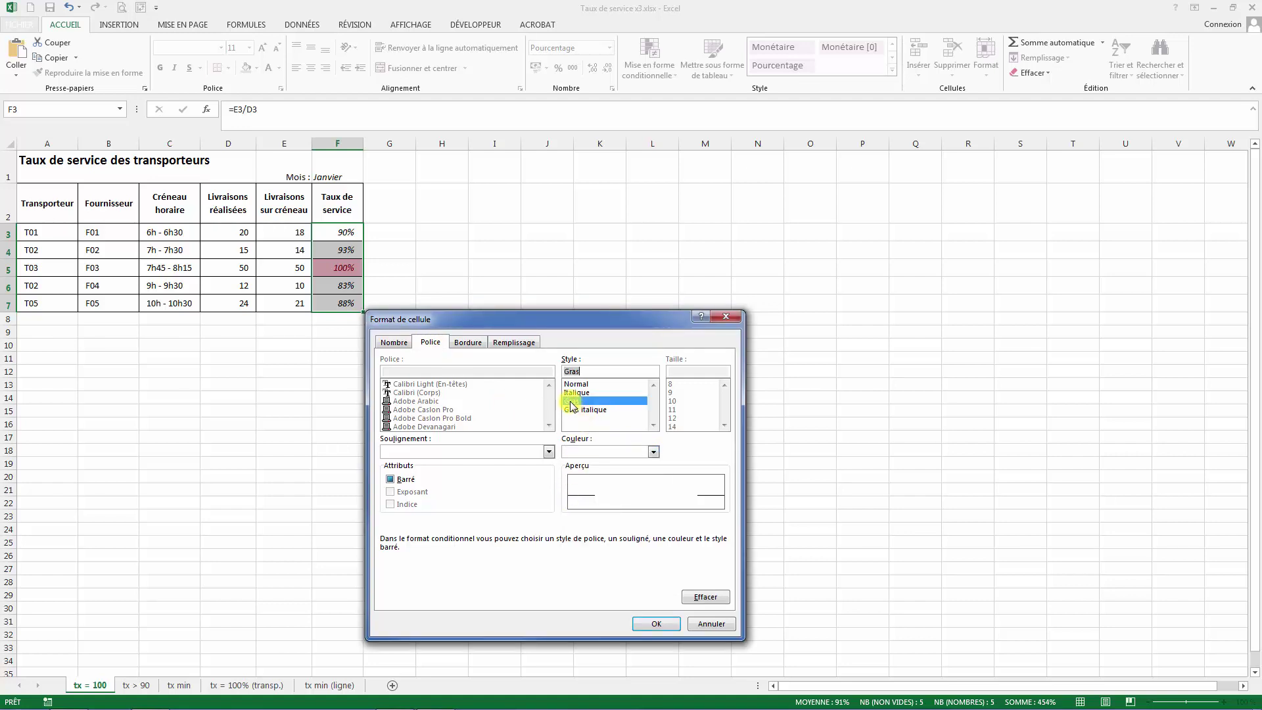
left_click(653, 626)
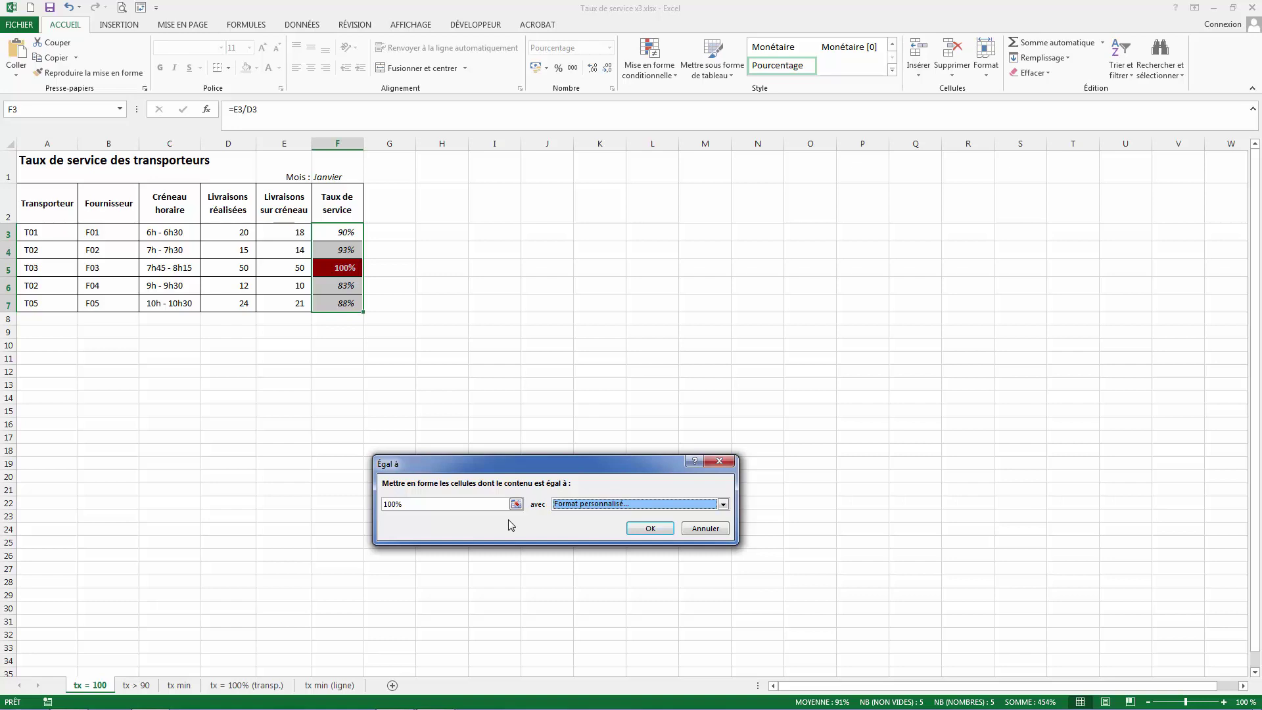
left_click(648, 529)
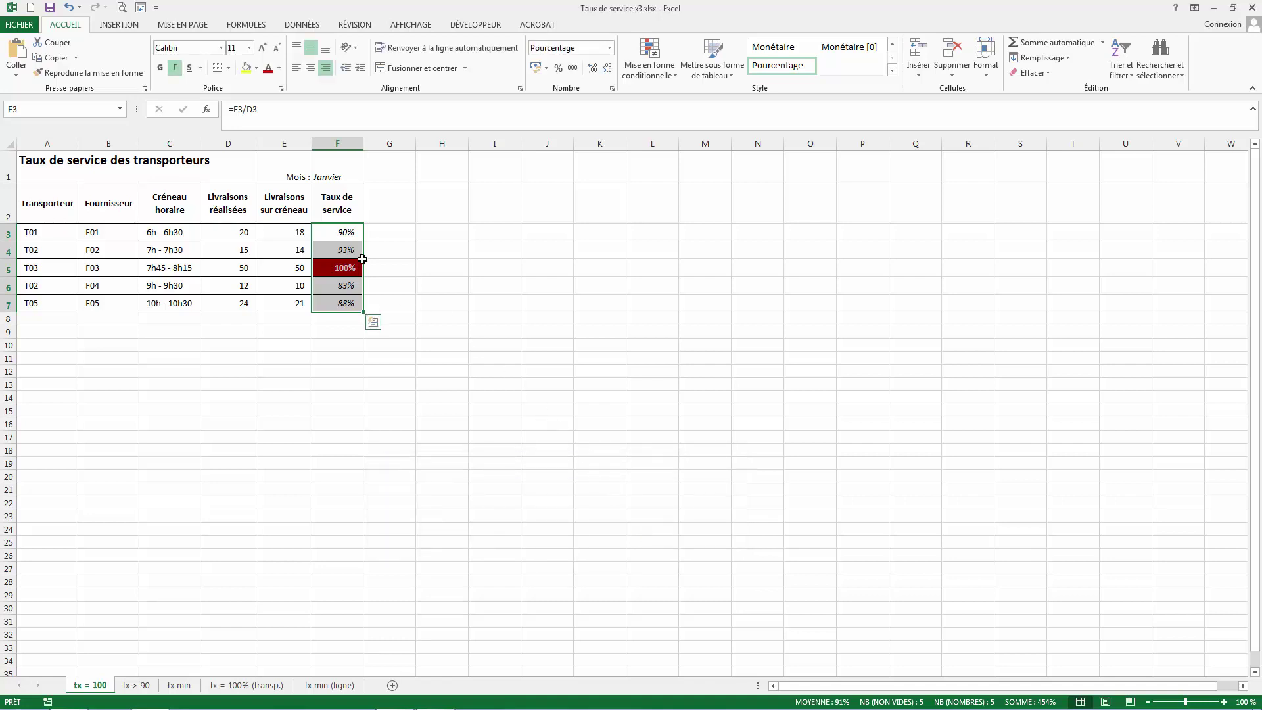
Test the rule by entering 20 in E3 as T01's on-slot deliveries, and undo the entry
left_click(273, 232)
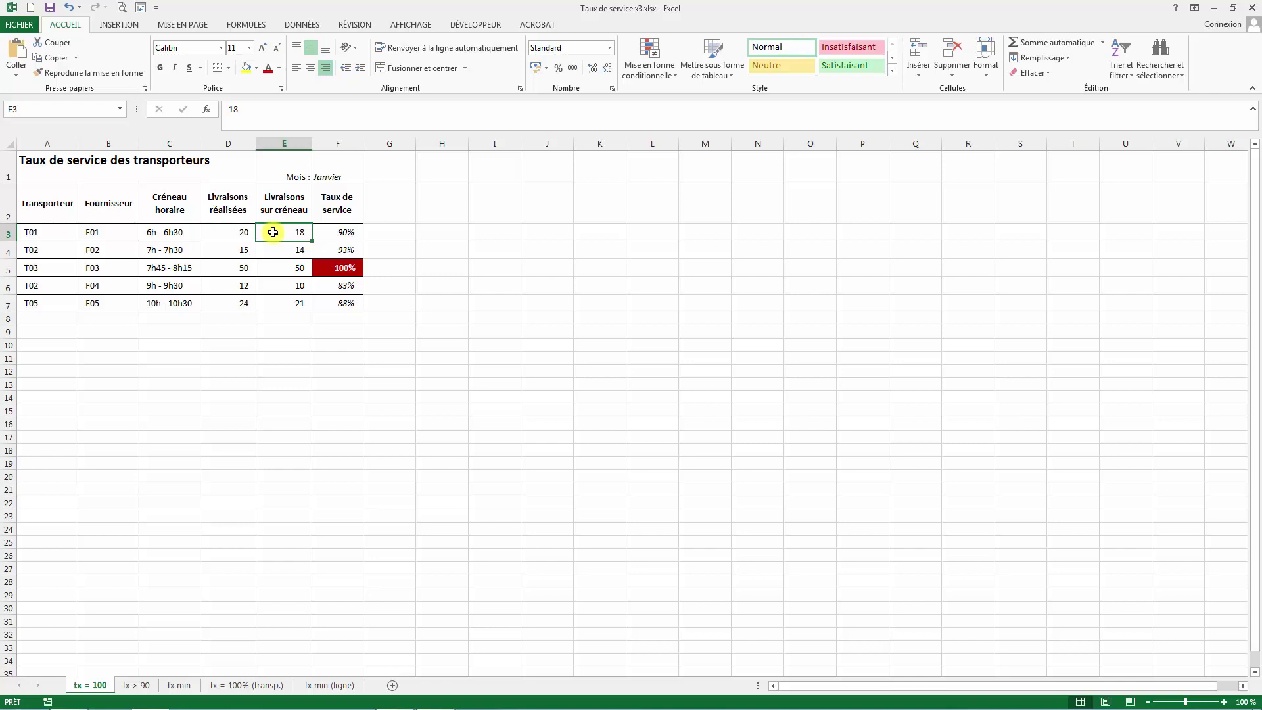
type("20")
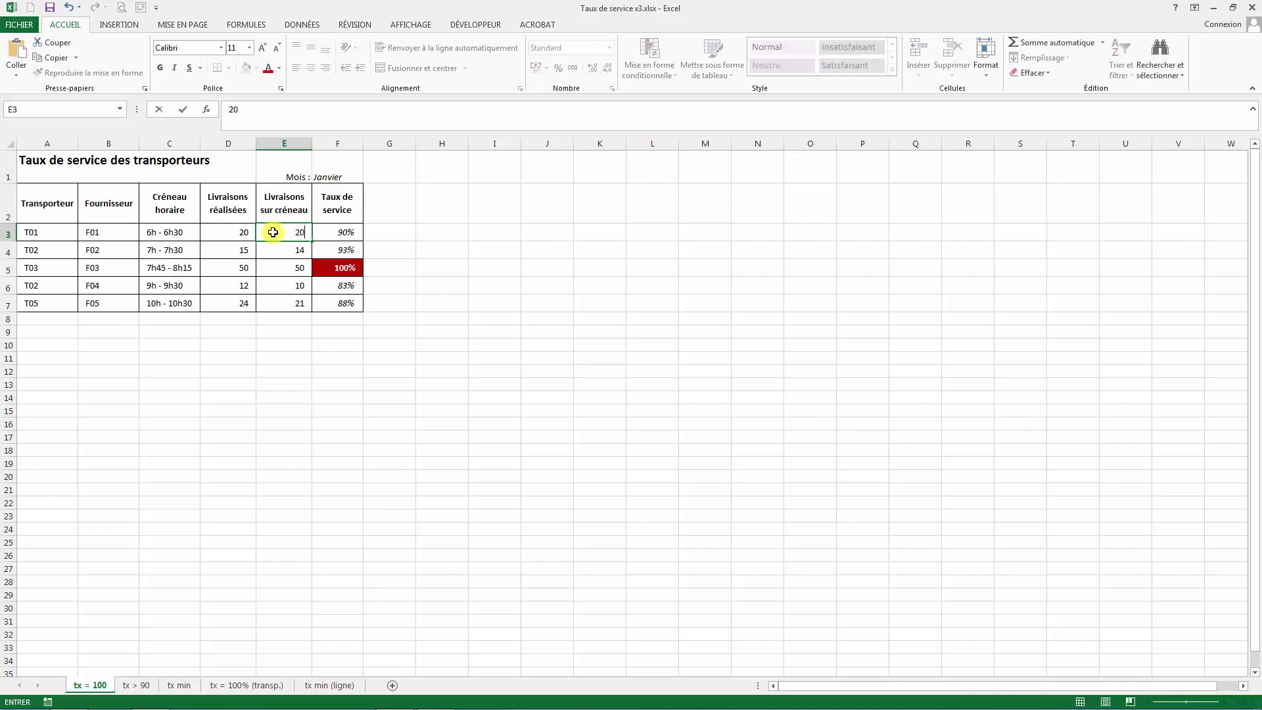
key("Return")
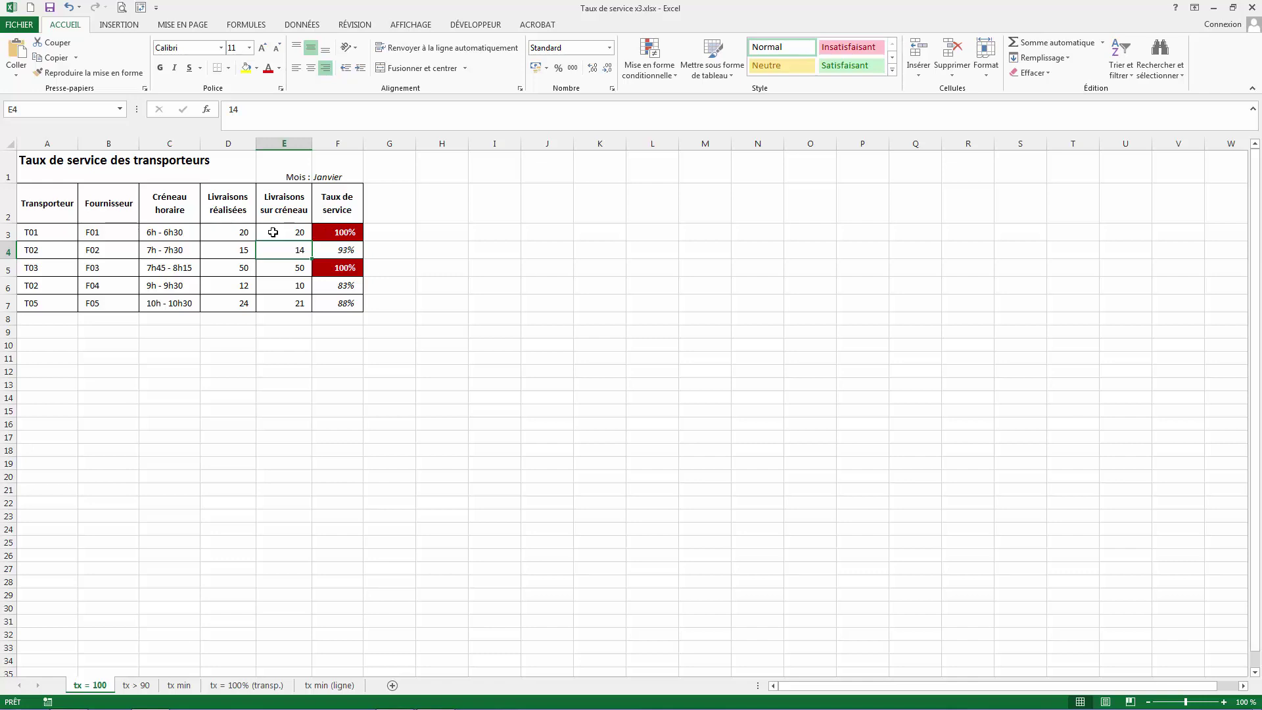
key("ctrl+z")
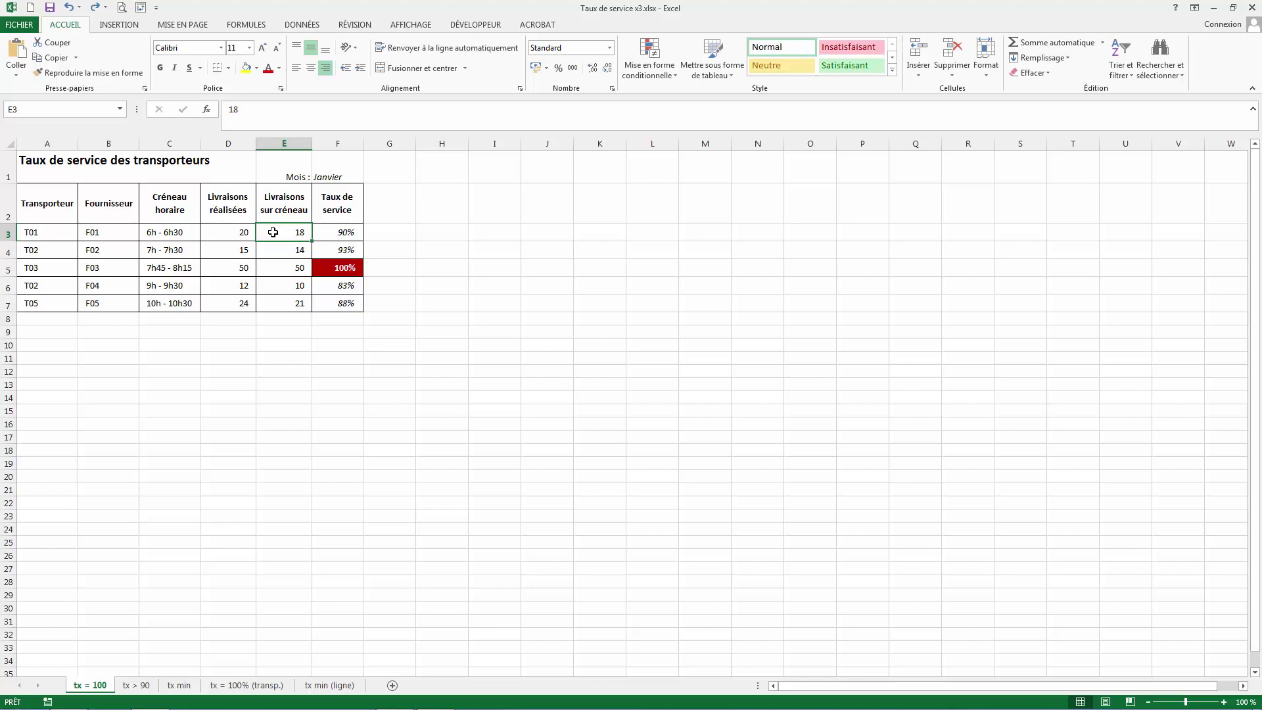
On the "tx > 90" sheet, create a greater-than (Supérieur à) conditional formatting rule on F3:F7 with the value 90%
left_click(134, 685)
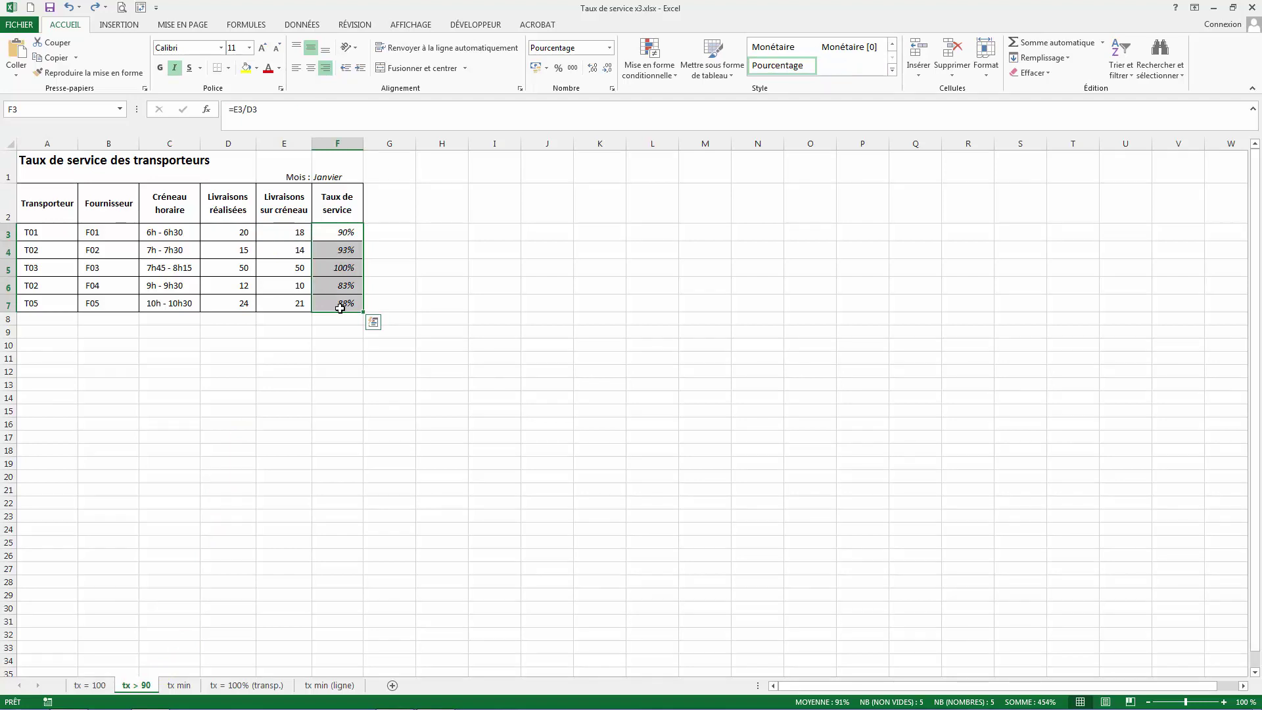
left_click(660, 66)
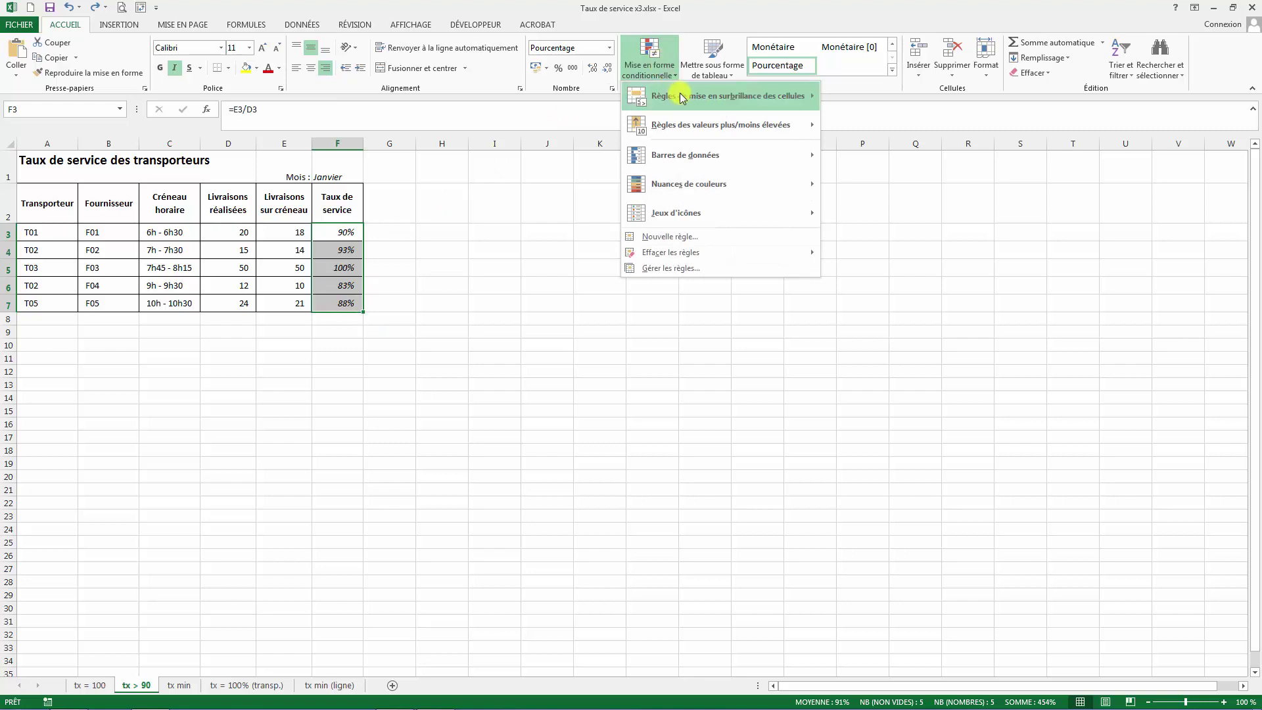
mouse_move(680, 97)
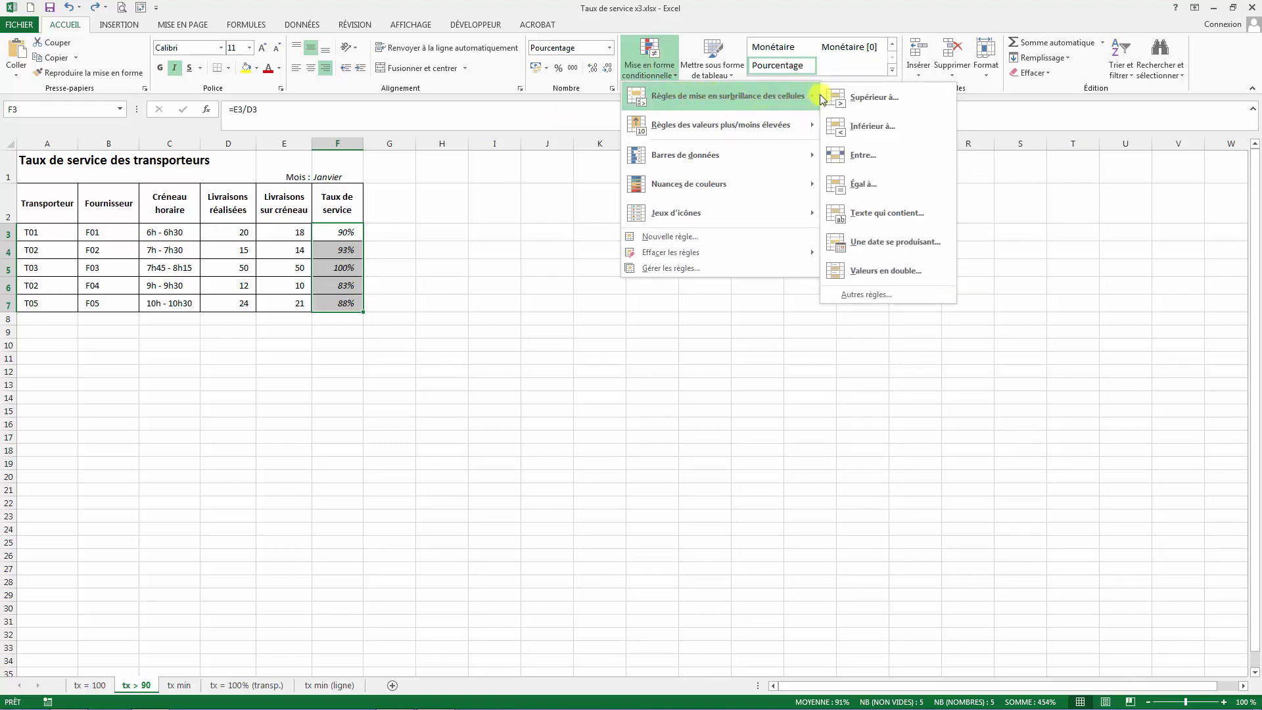
left_click(866, 98)
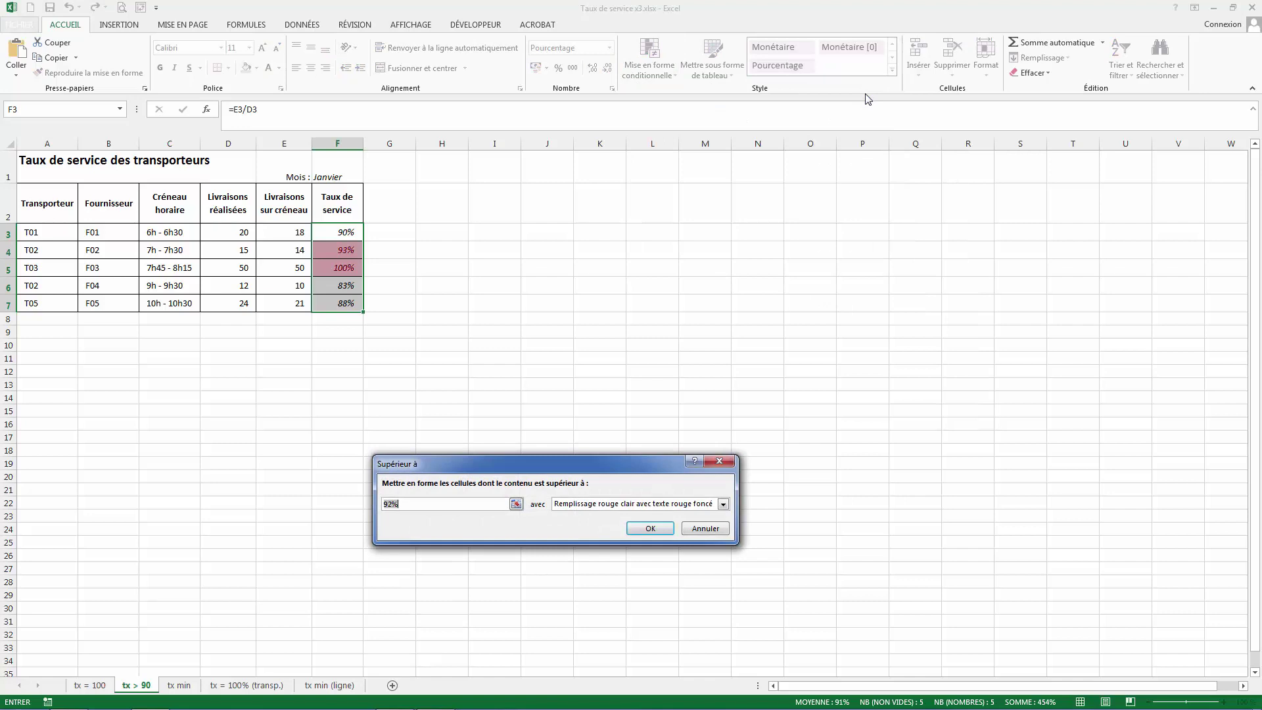
type("90%")
Choose a custom format for the greater-than rule and set its font to bold (Gras) and white
left_click(724, 505)
left_click(667, 571)
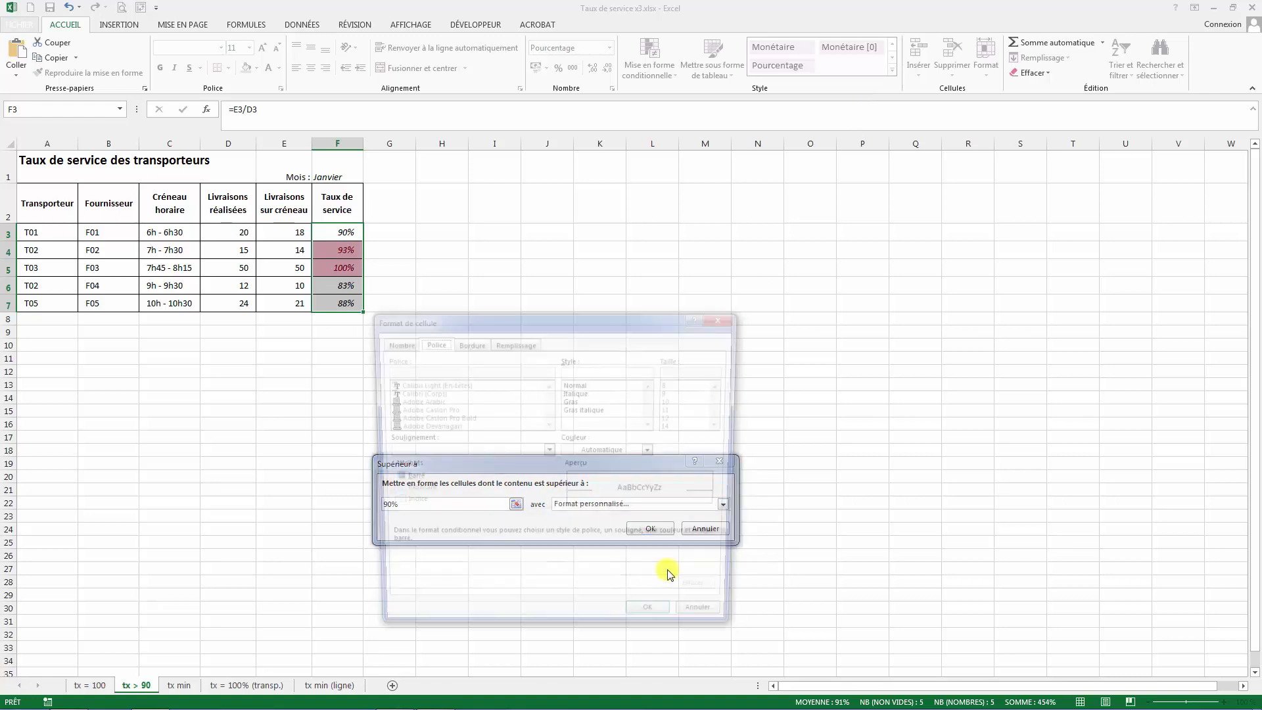
left_click(568, 402)
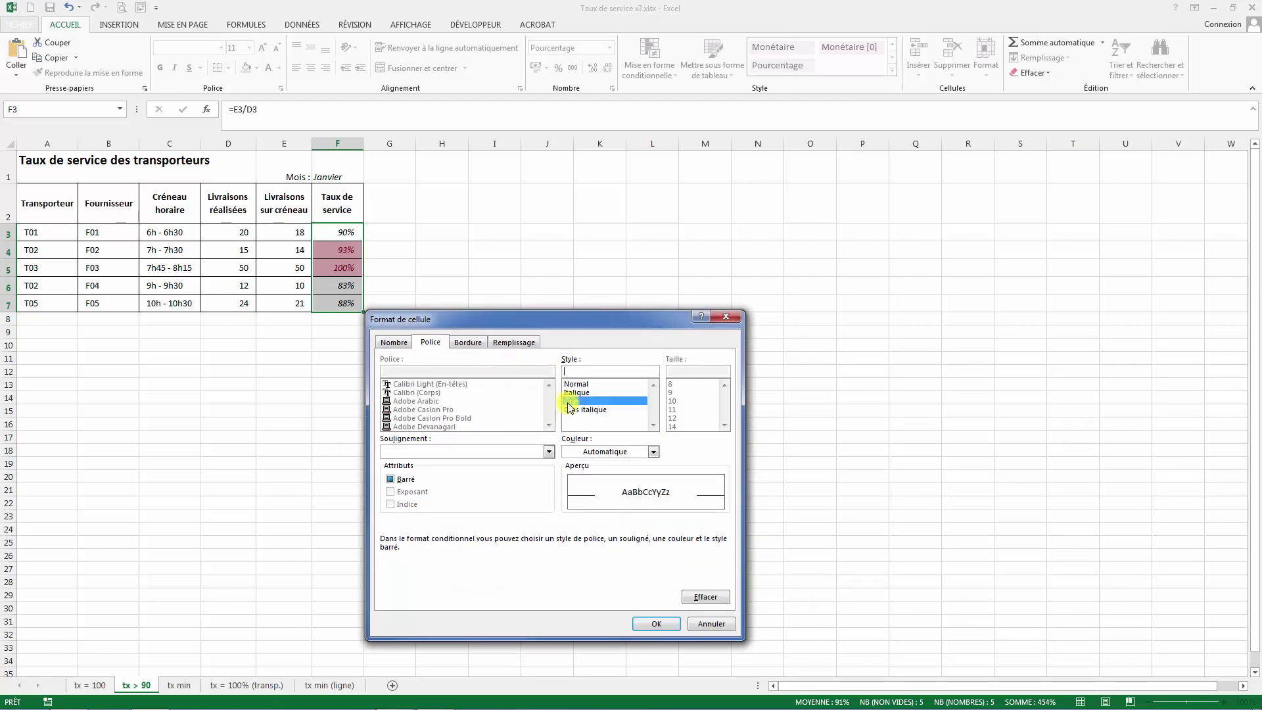
left_click(590, 452)
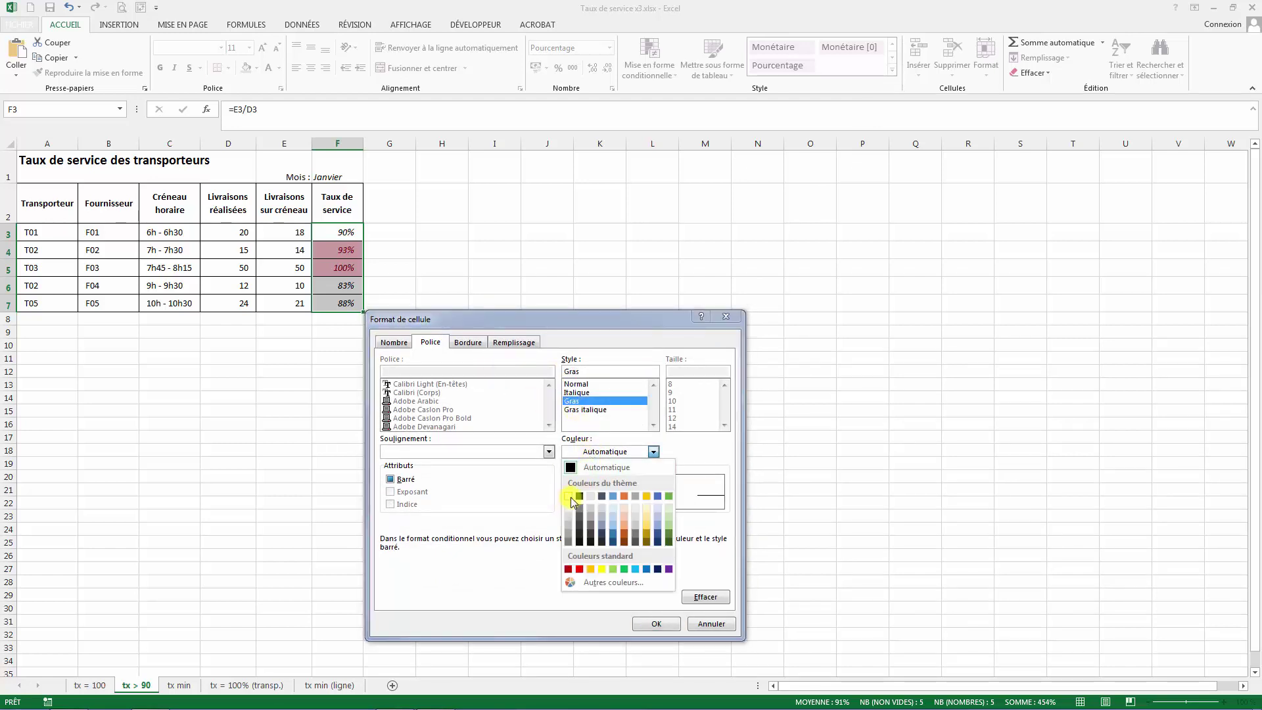
left_click(557, 459)
Set the greater-than rule's fill to dark green and apply the rule to the service rates
left_click(514, 342)
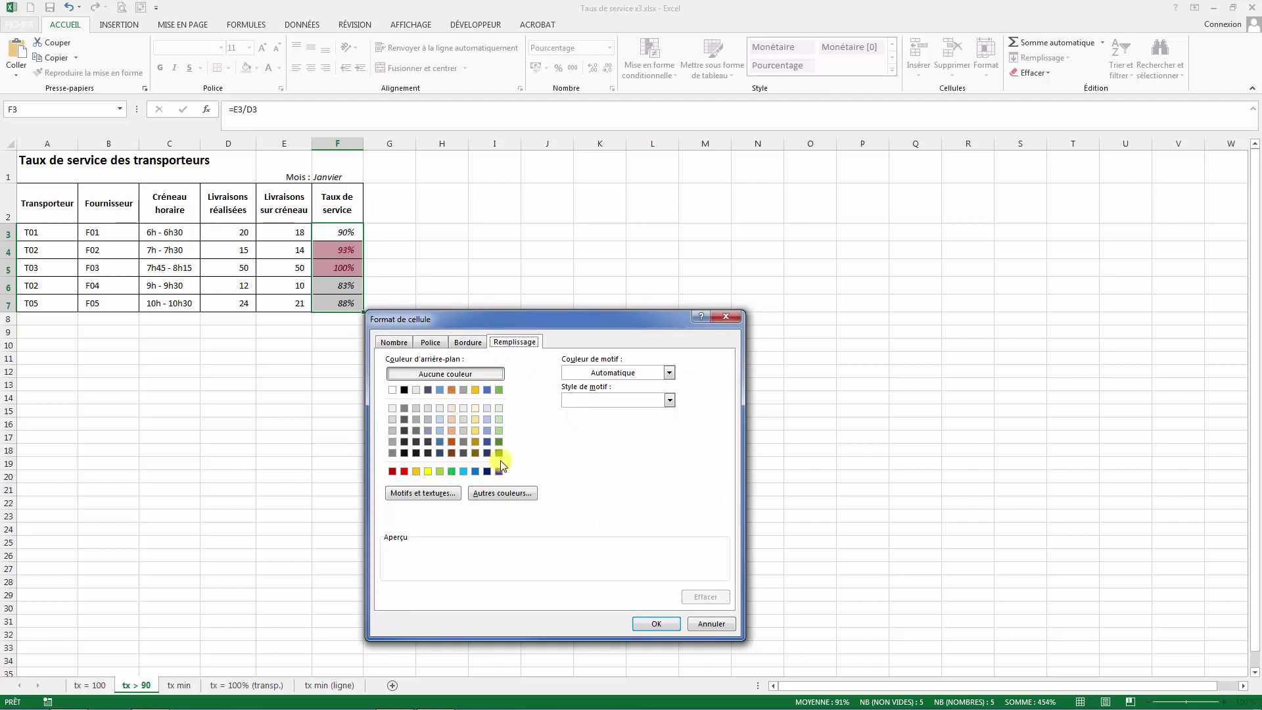
left_click(498, 442)
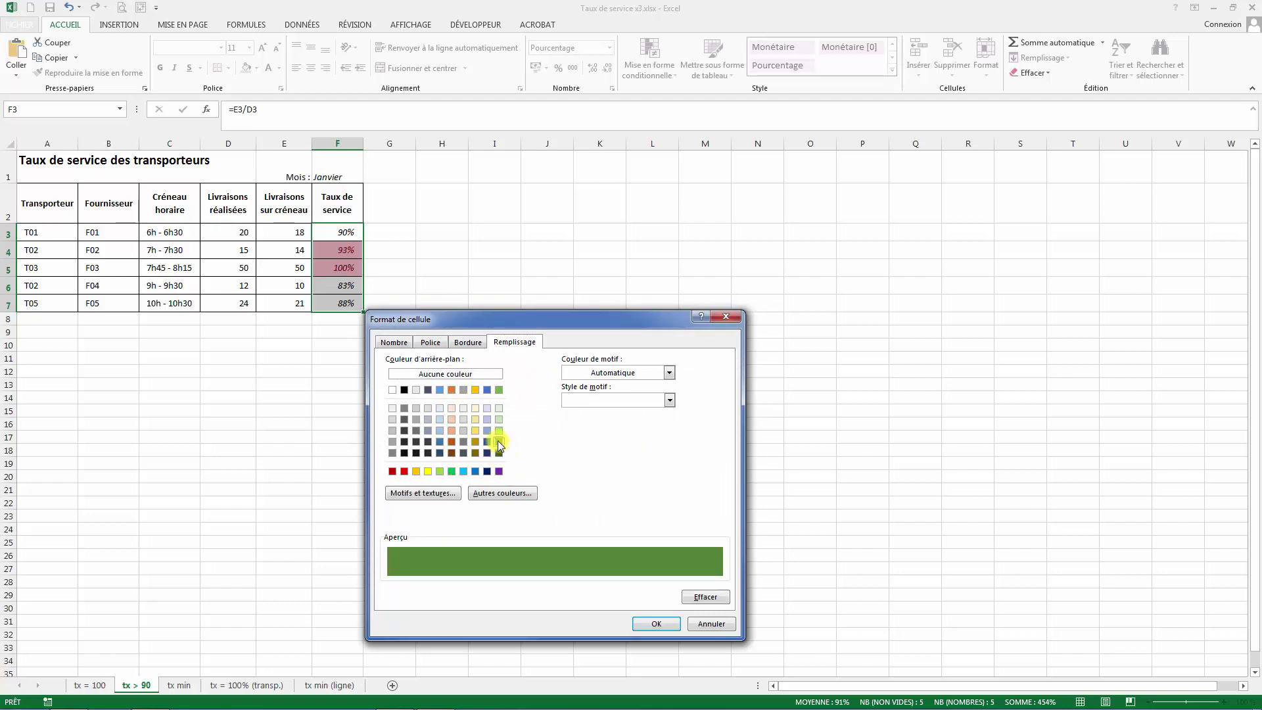
left_click(652, 624)
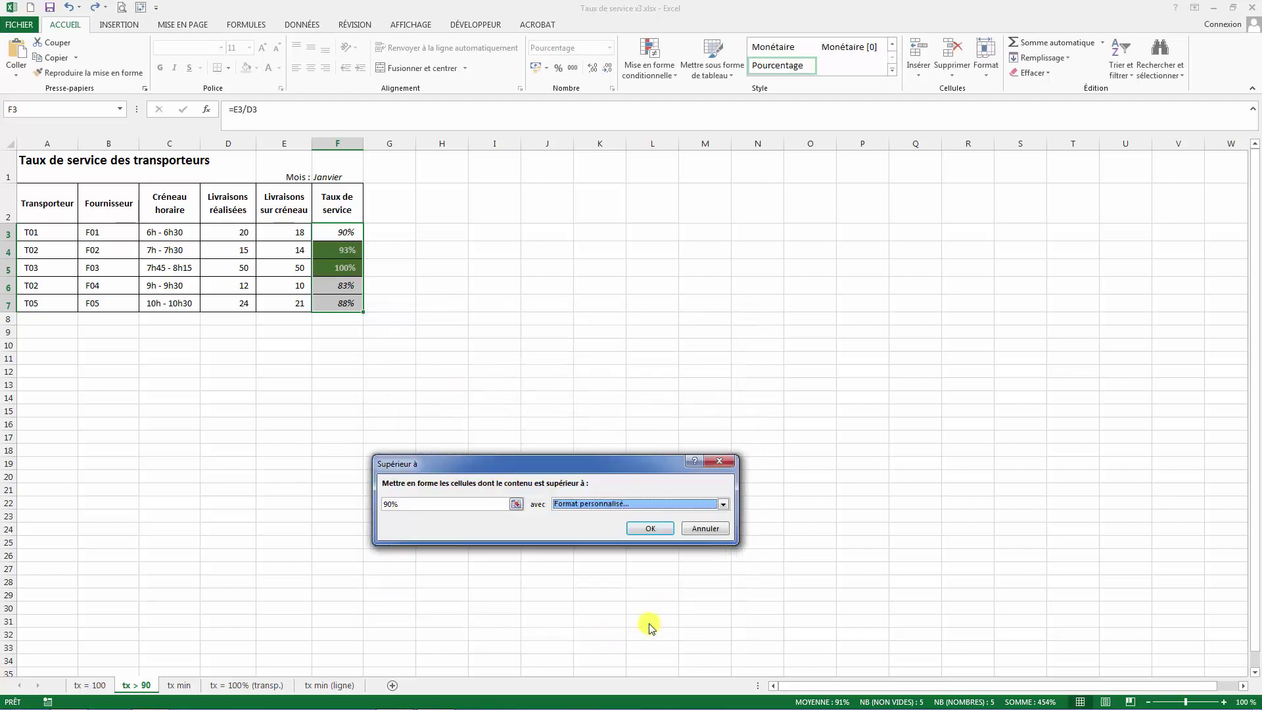
left_click(648, 529)
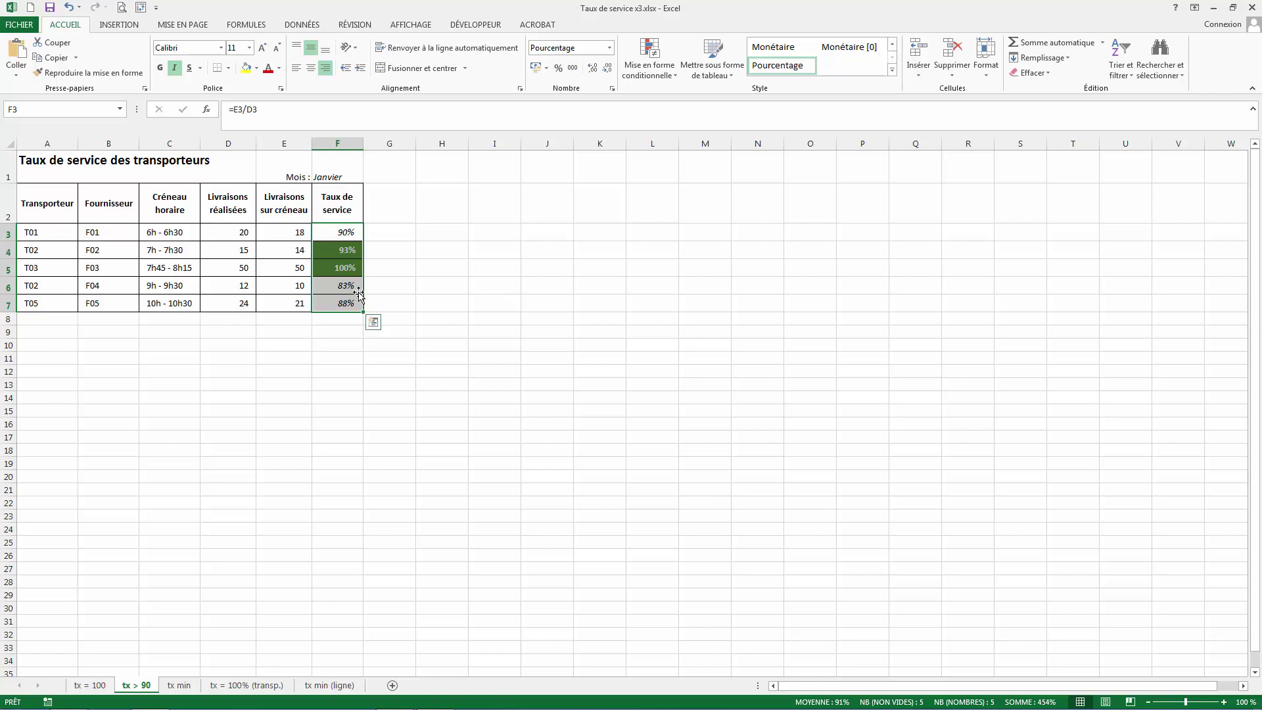
Test the greater-than rule by changing the on-slot deliveries to 11 in E6 and 40 in E5
left_click(273, 287)
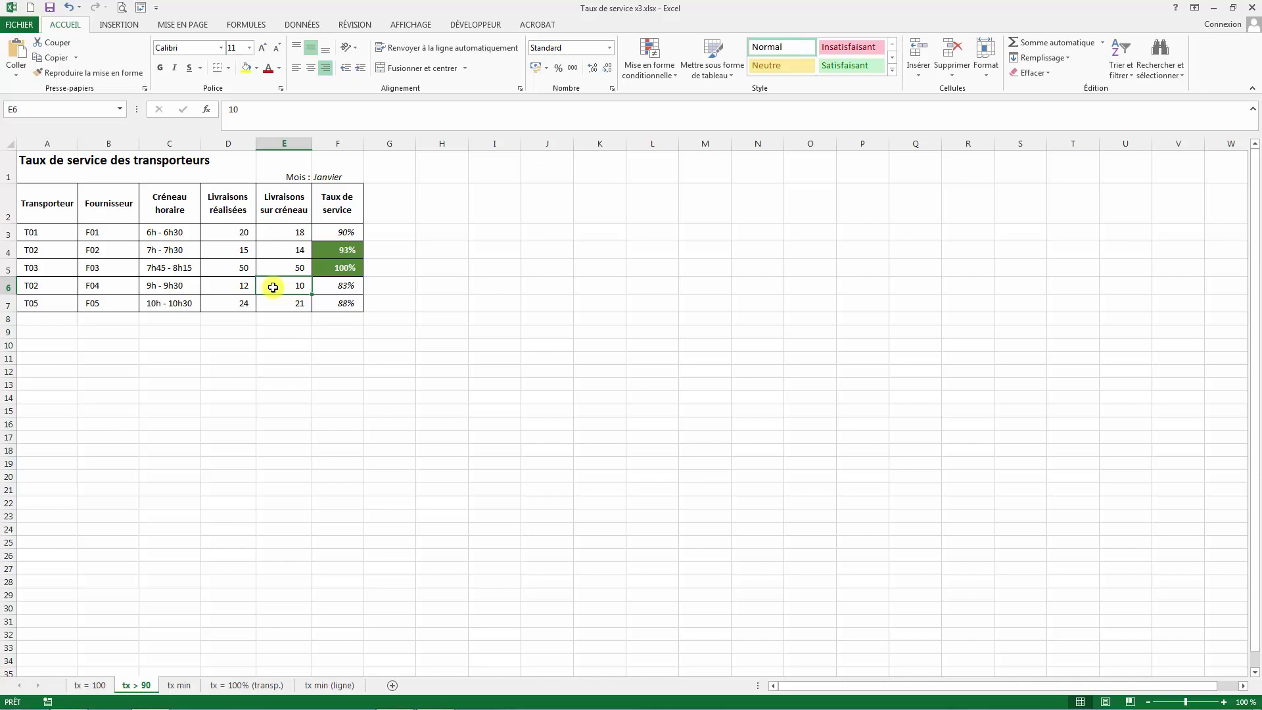
type("11")
key("Return")
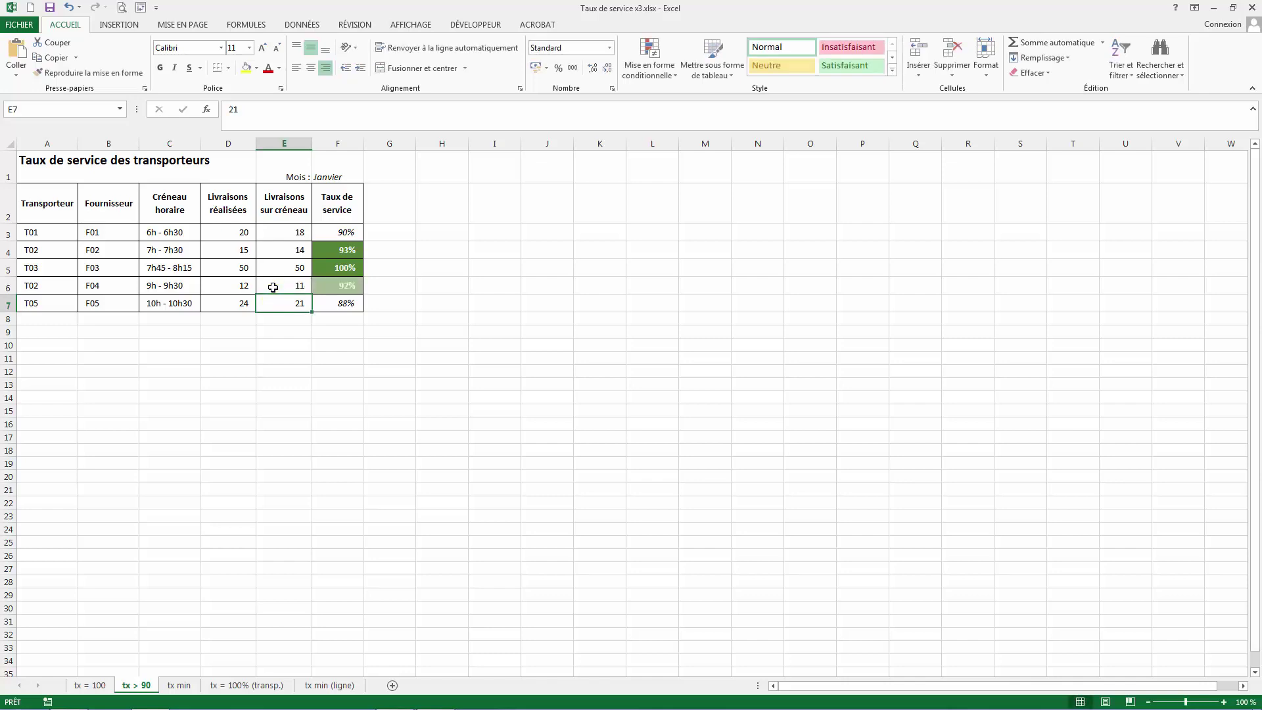
key("Up")
key("Up")
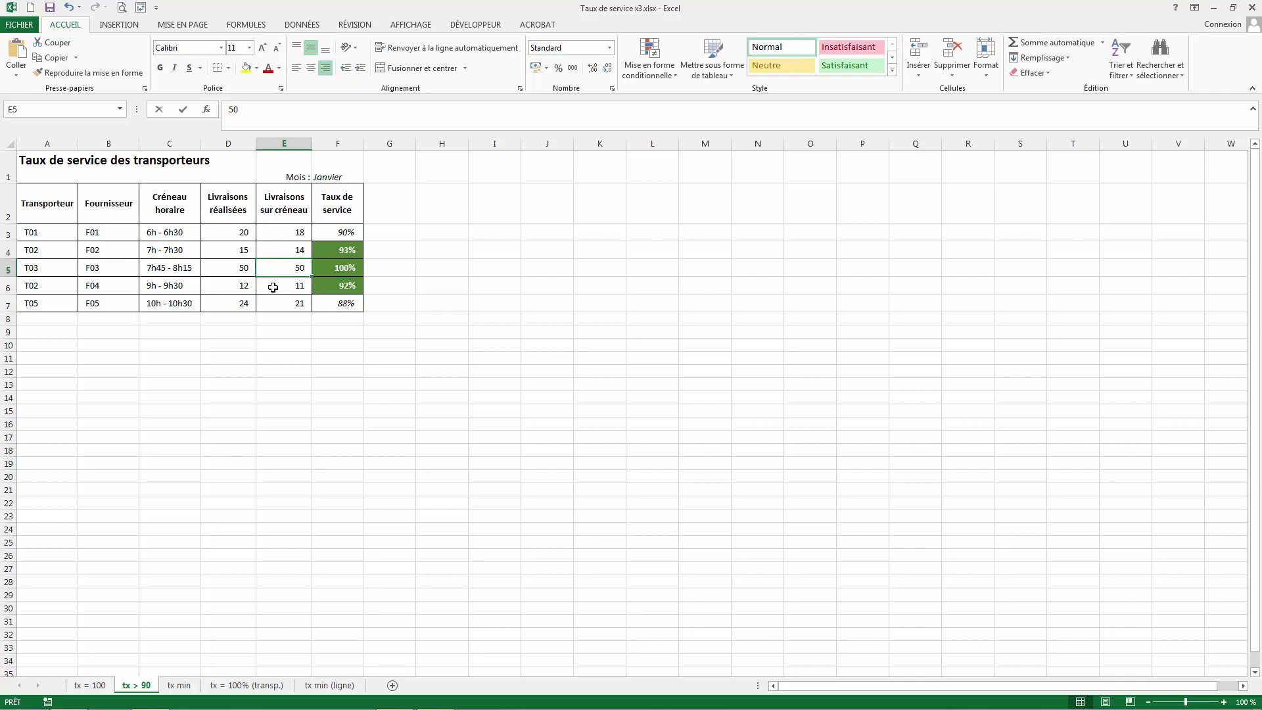
type("40")
key("Return")
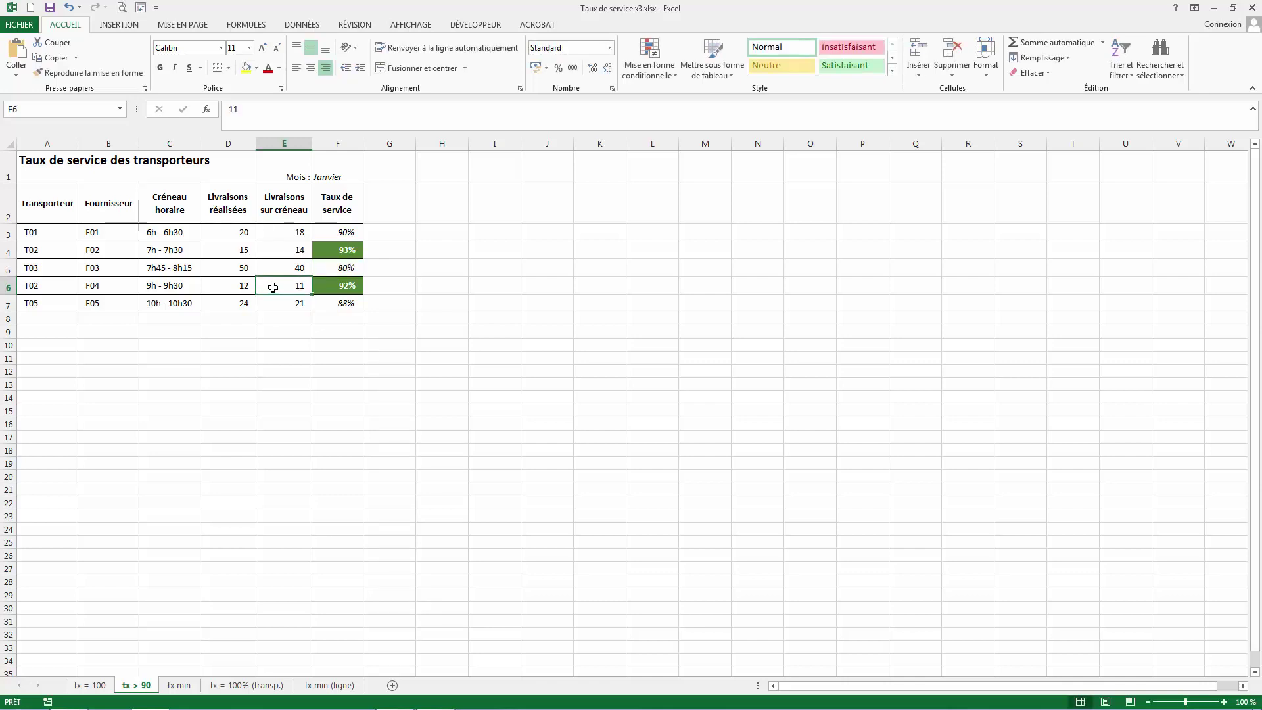
On the "tx min" sheet, apply an equal-to (Égal à) rule with =min($F$3:$F$7) to F3:F7, using light red fill with dark red text
left_click(180, 686)
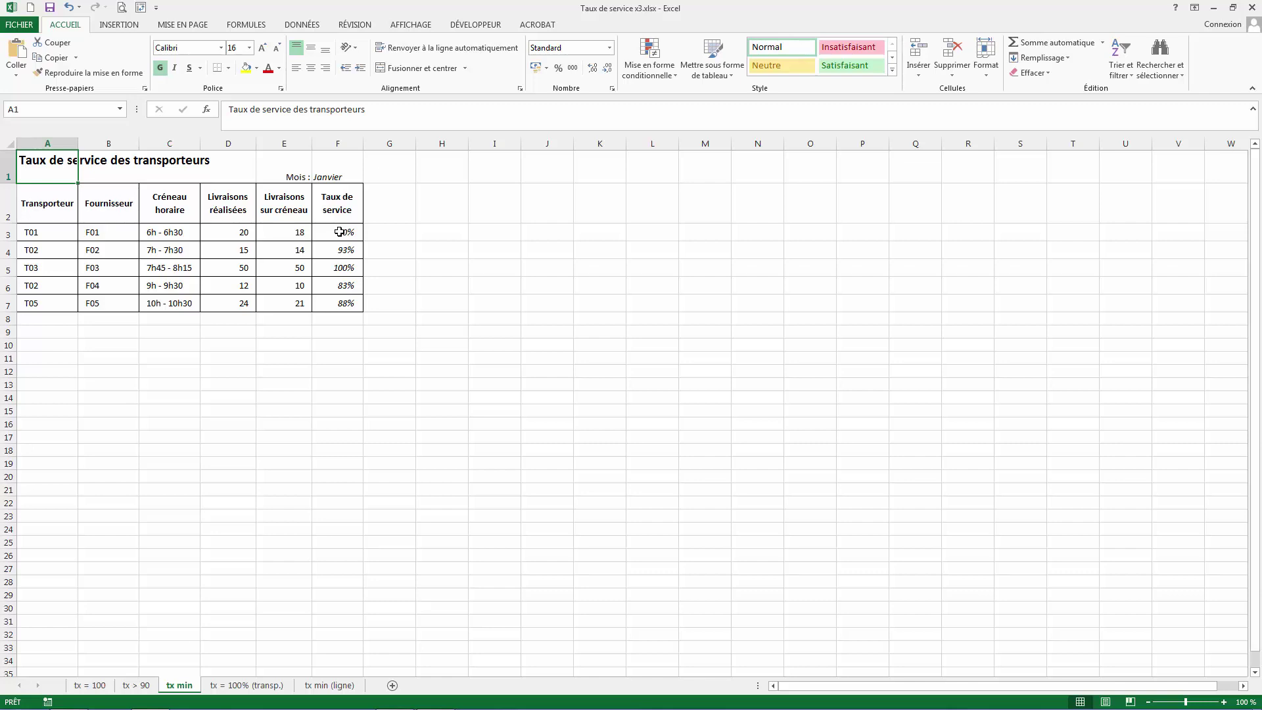
left_click_drag(339, 231, 336, 305)
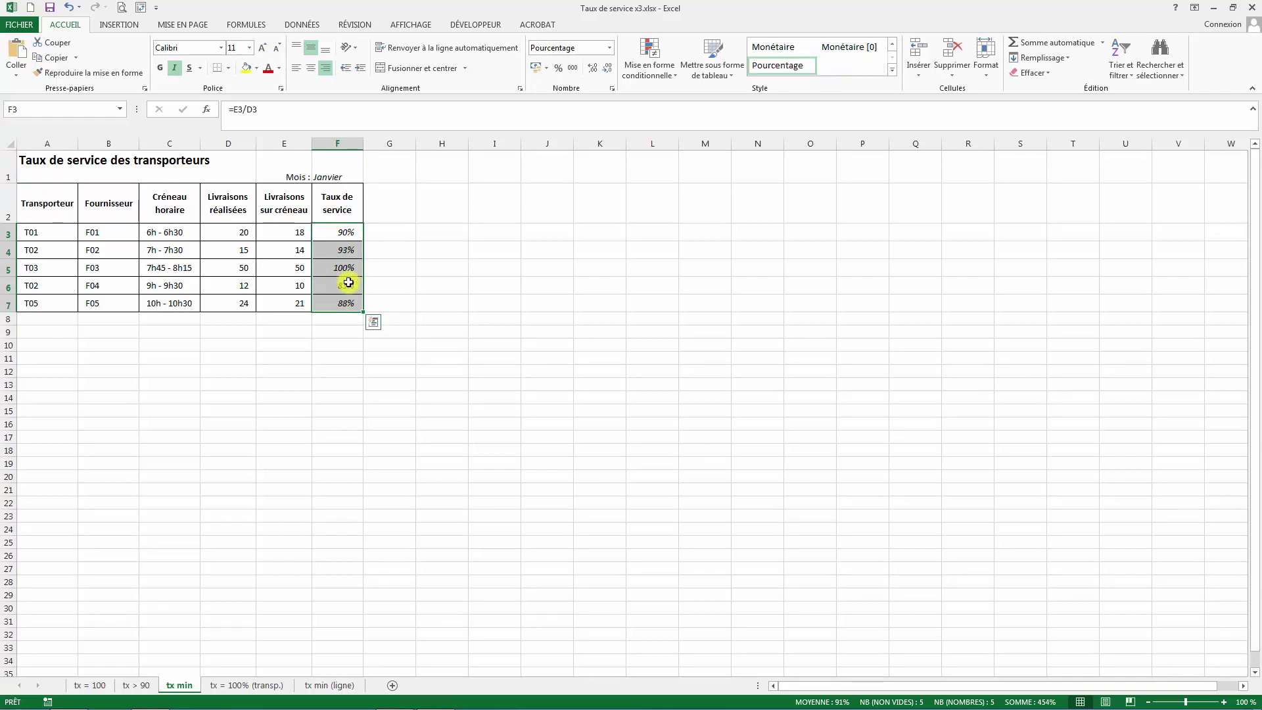
left_click(657, 58)
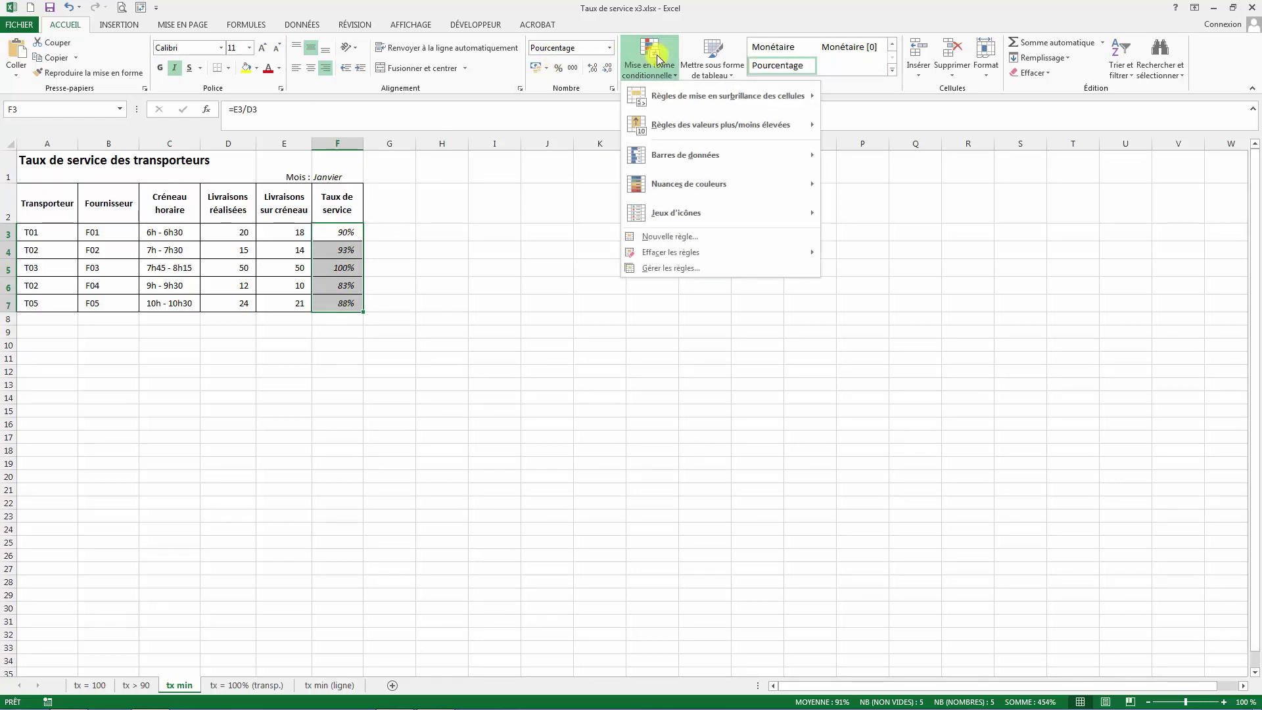
mouse_move(679, 99)
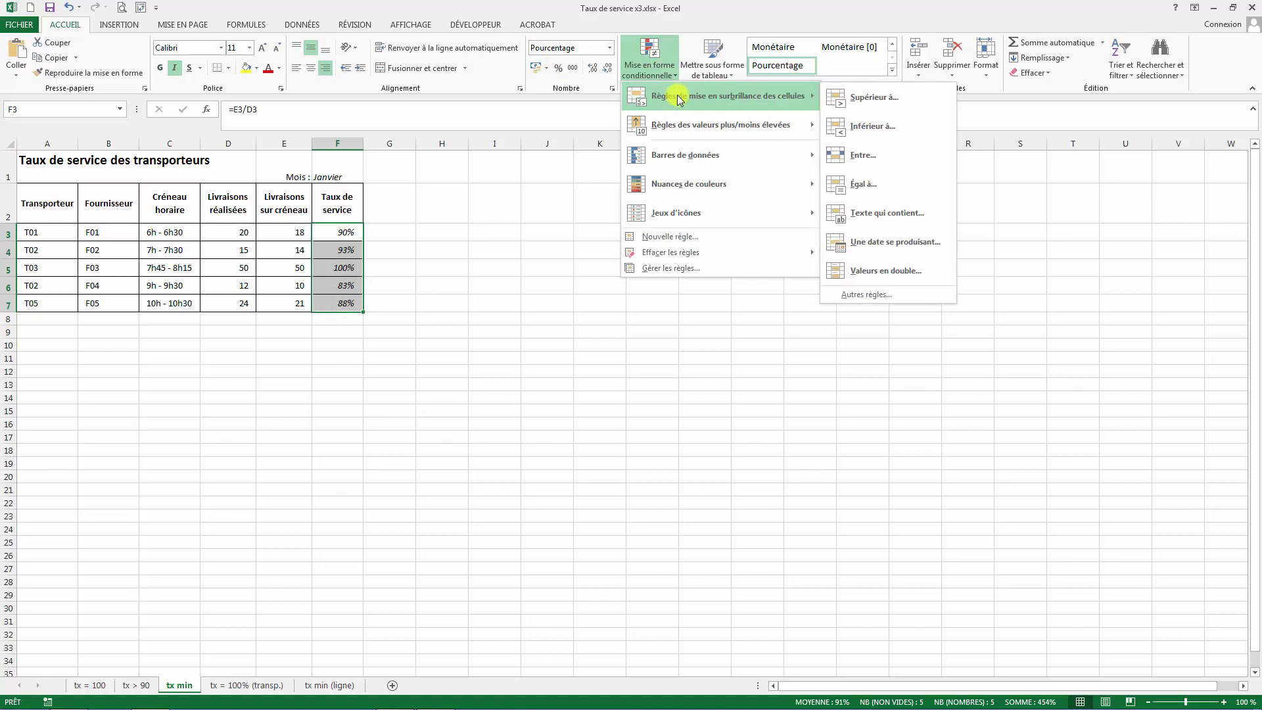
left_click(893, 184)
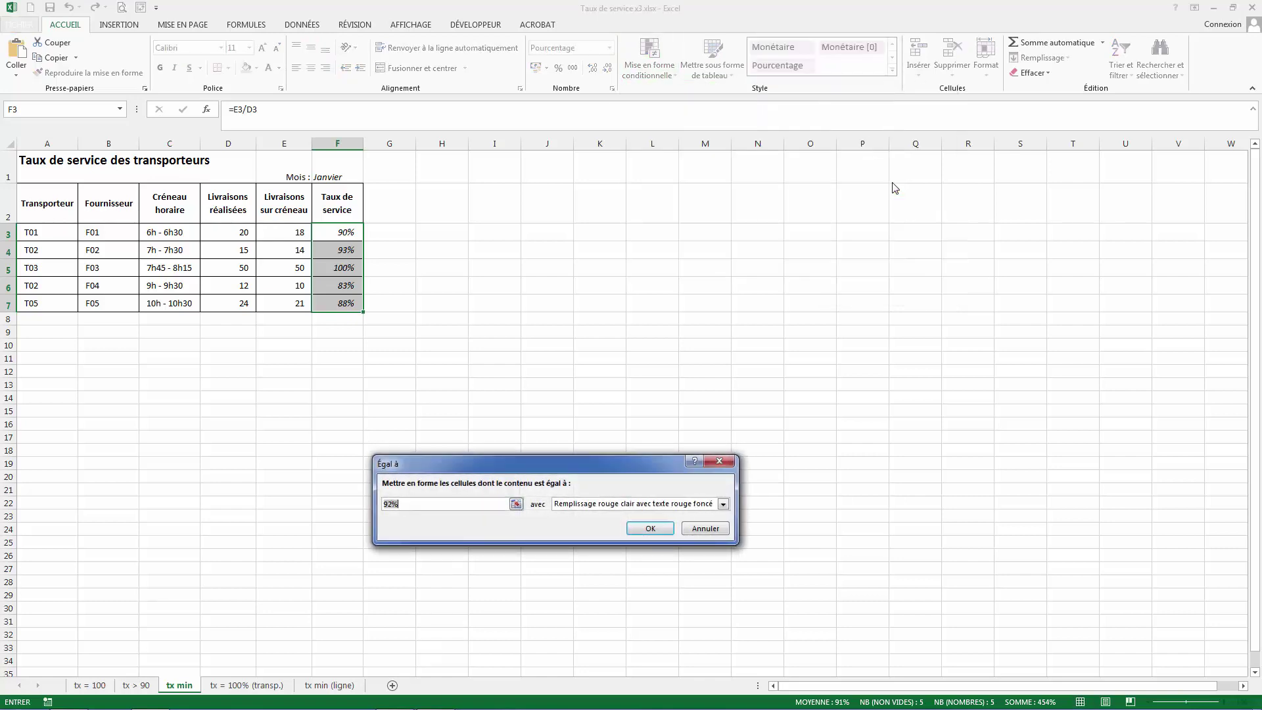
type("=min(")
left_click_drag(329, 232, 332, 305)
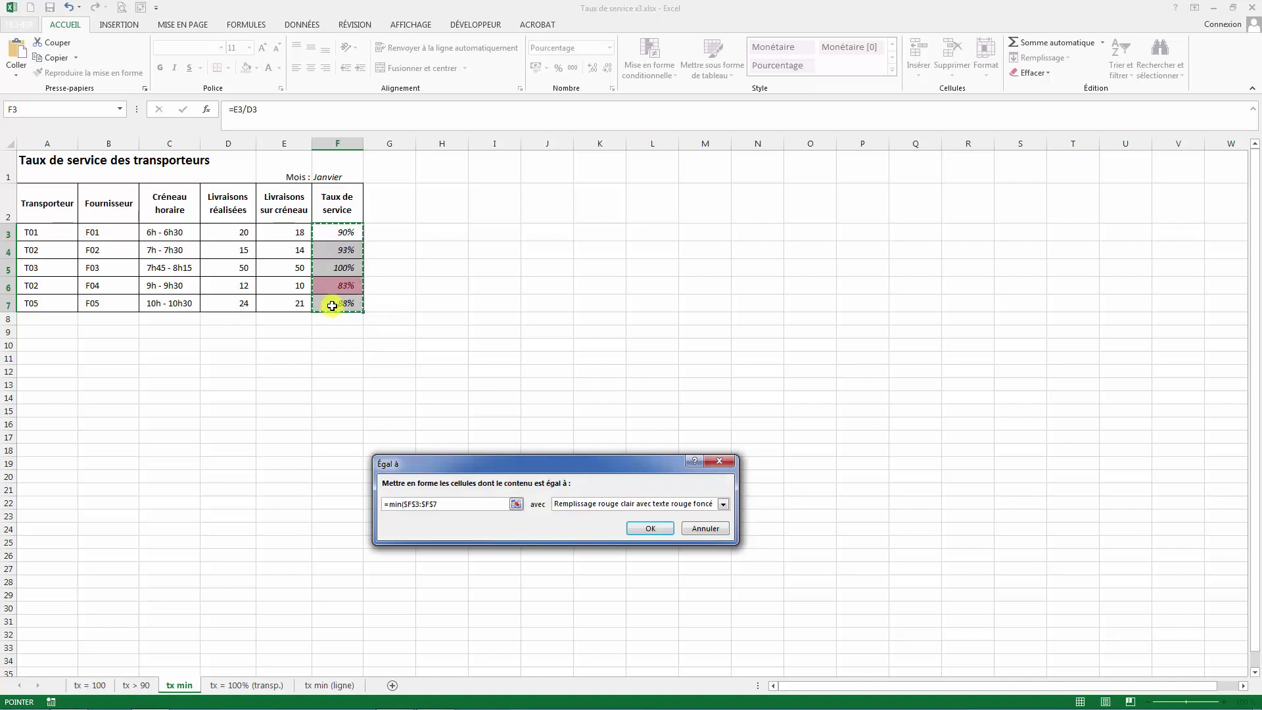
type(")")
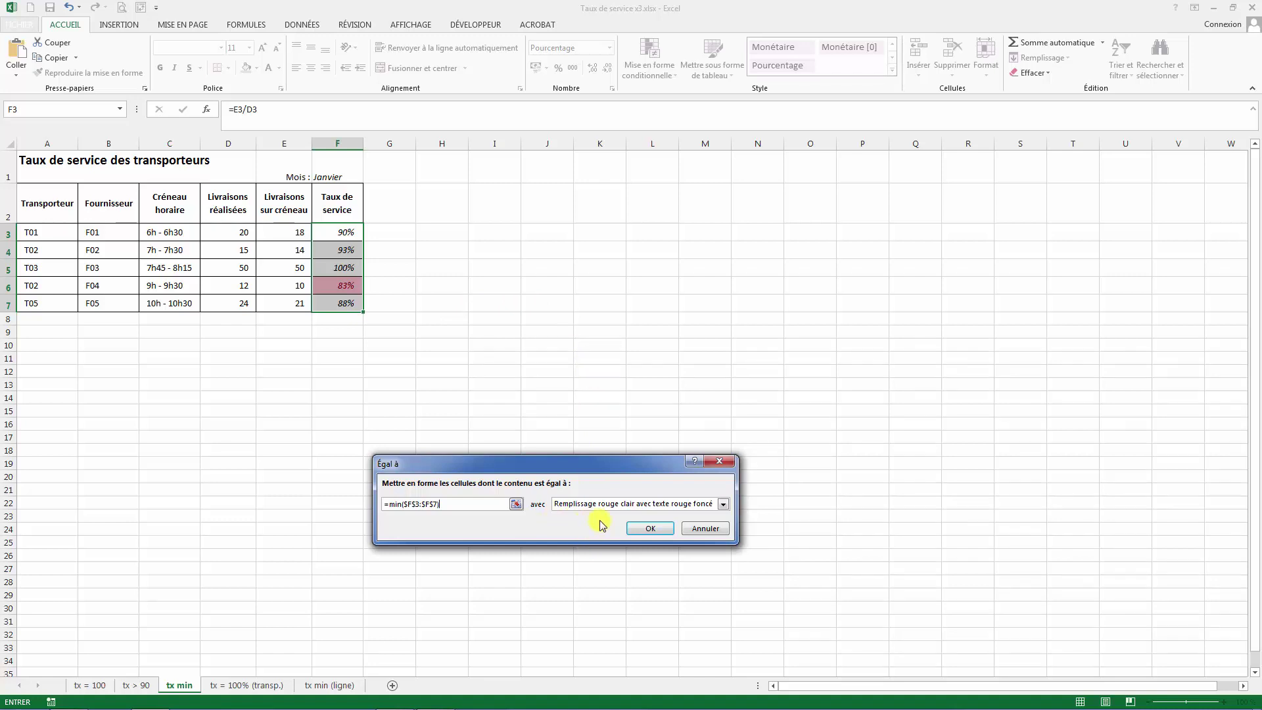
left_click(651, 529)
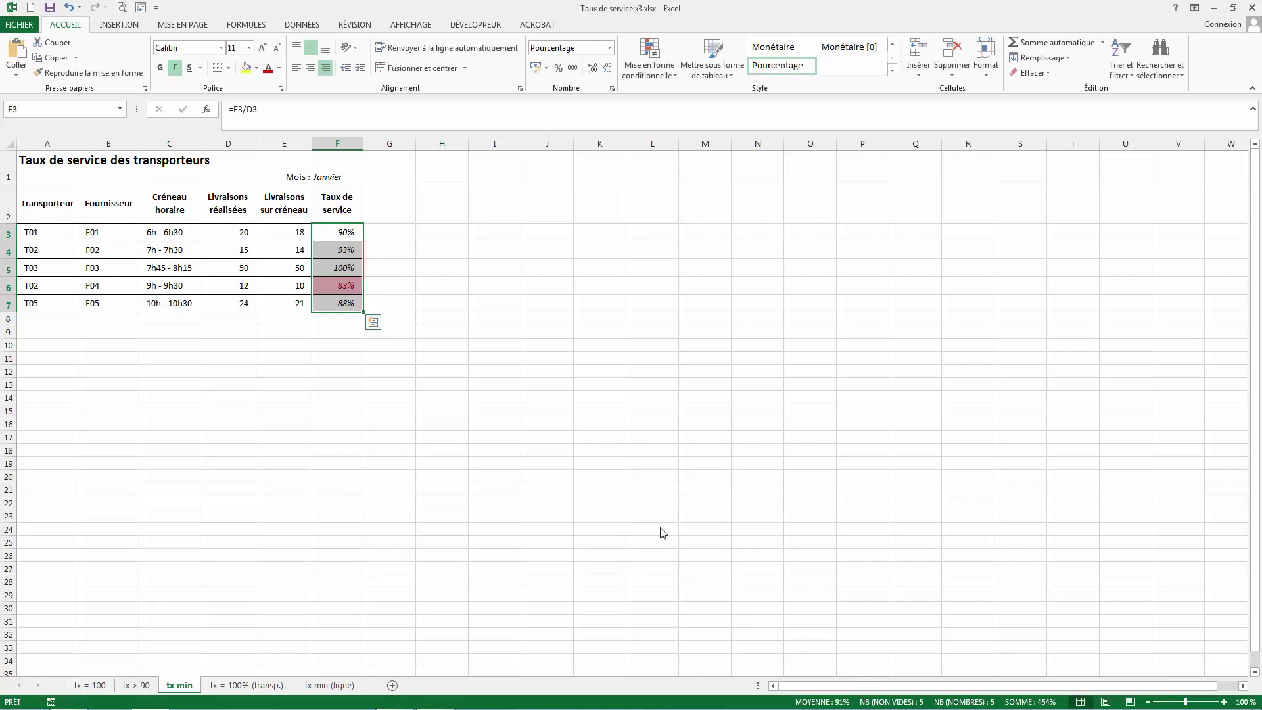
Test the minimum rule by changing the on-slot deliveries in E4 to 10
left_click(286, 248)
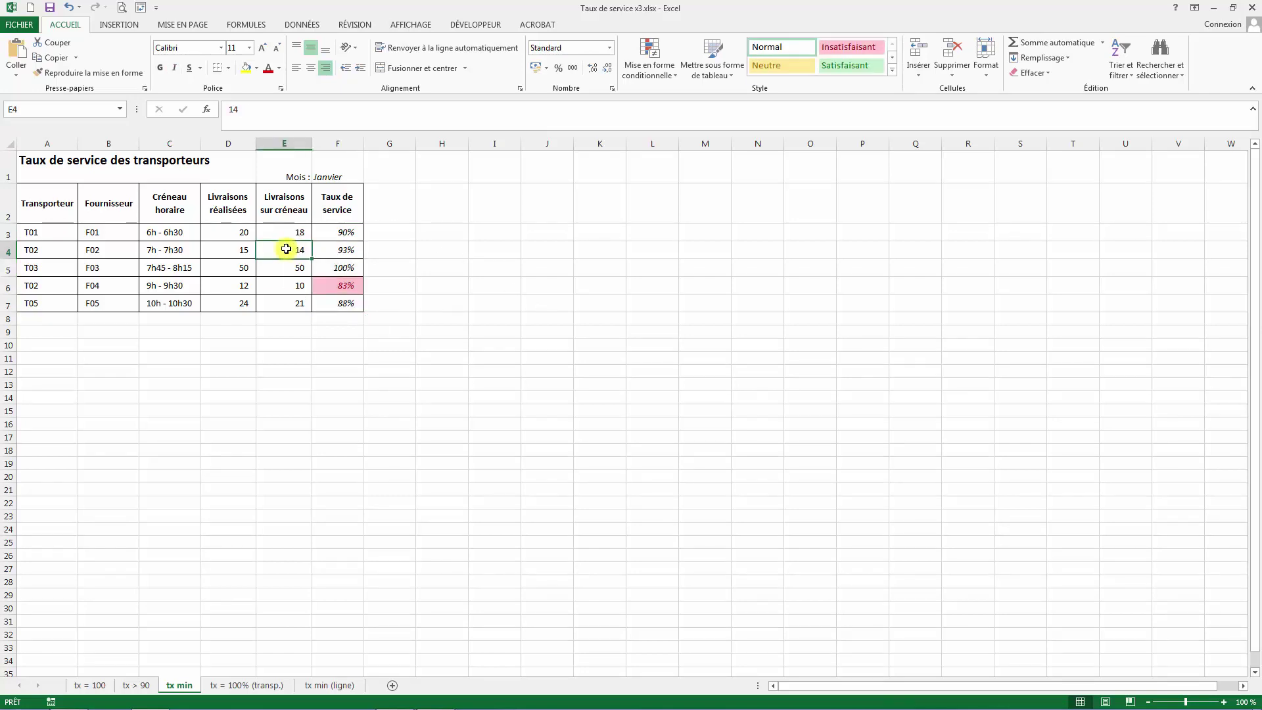
type("10")
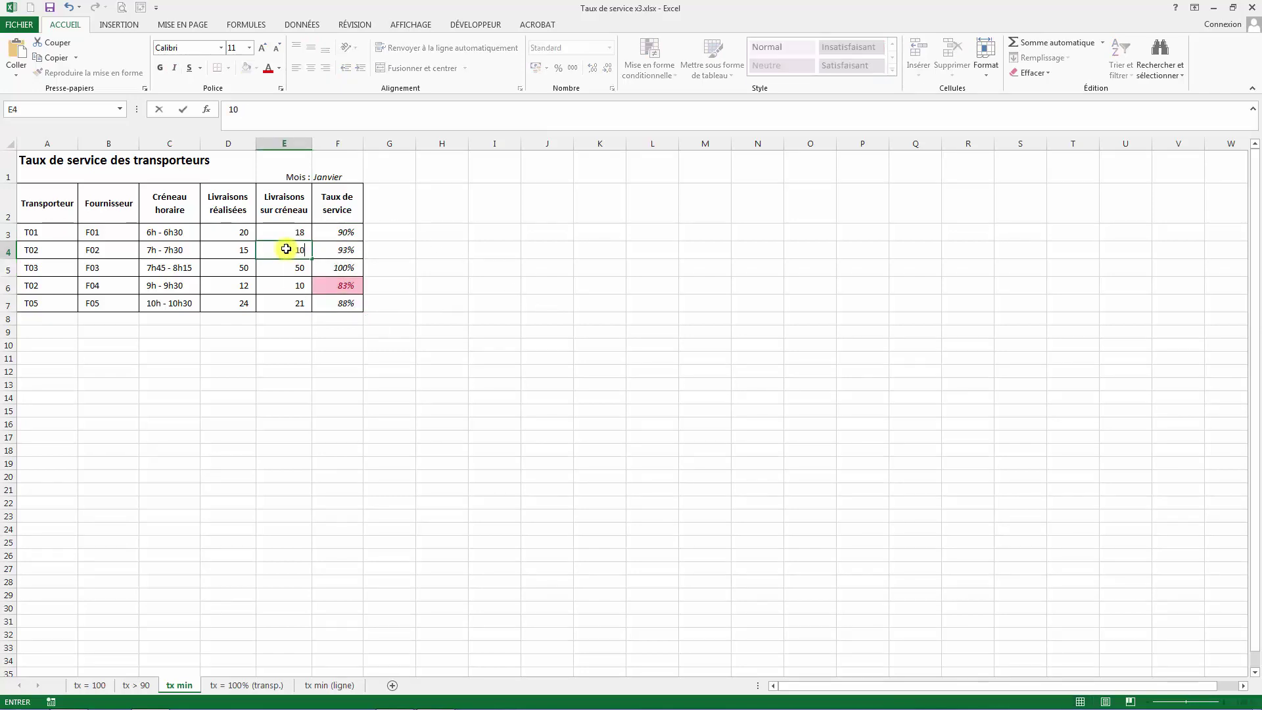
key("Return")
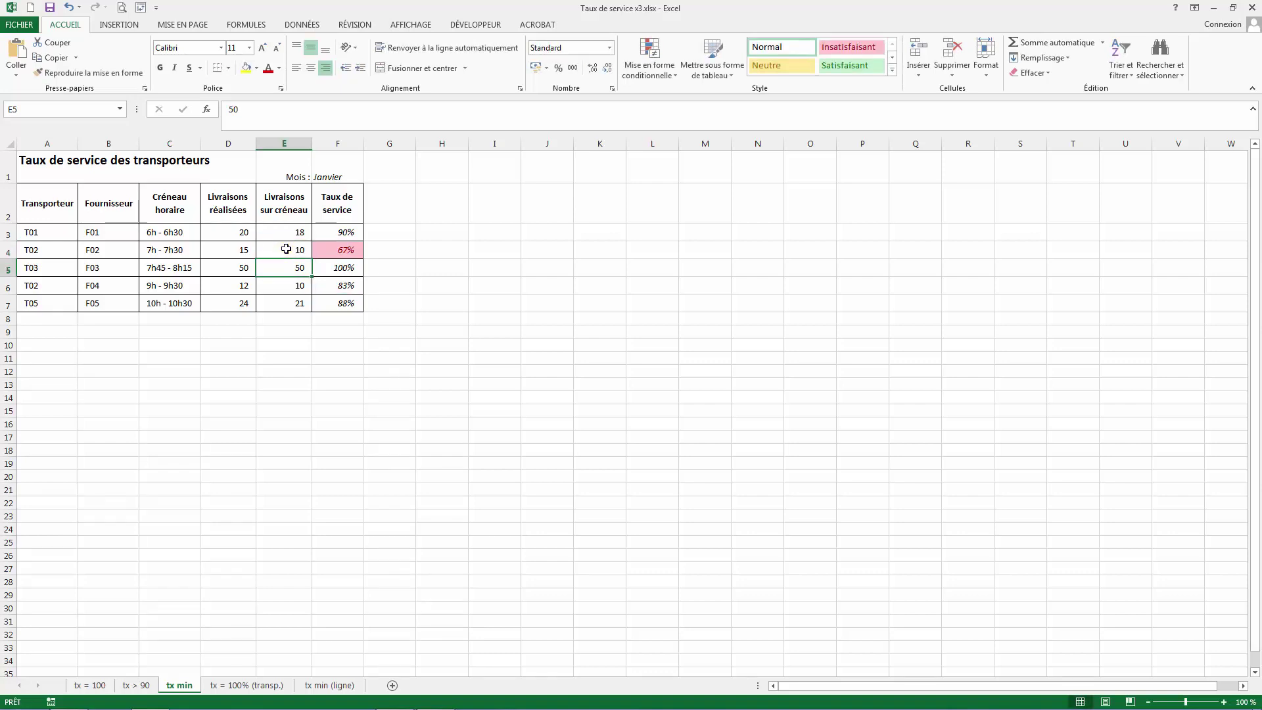
On the "tx = 100% (transp.)" sheet, start a new formula-based conditional formatting rule for the carriers in A3:A7
left_click(176, 686)
left_click(215, 686)
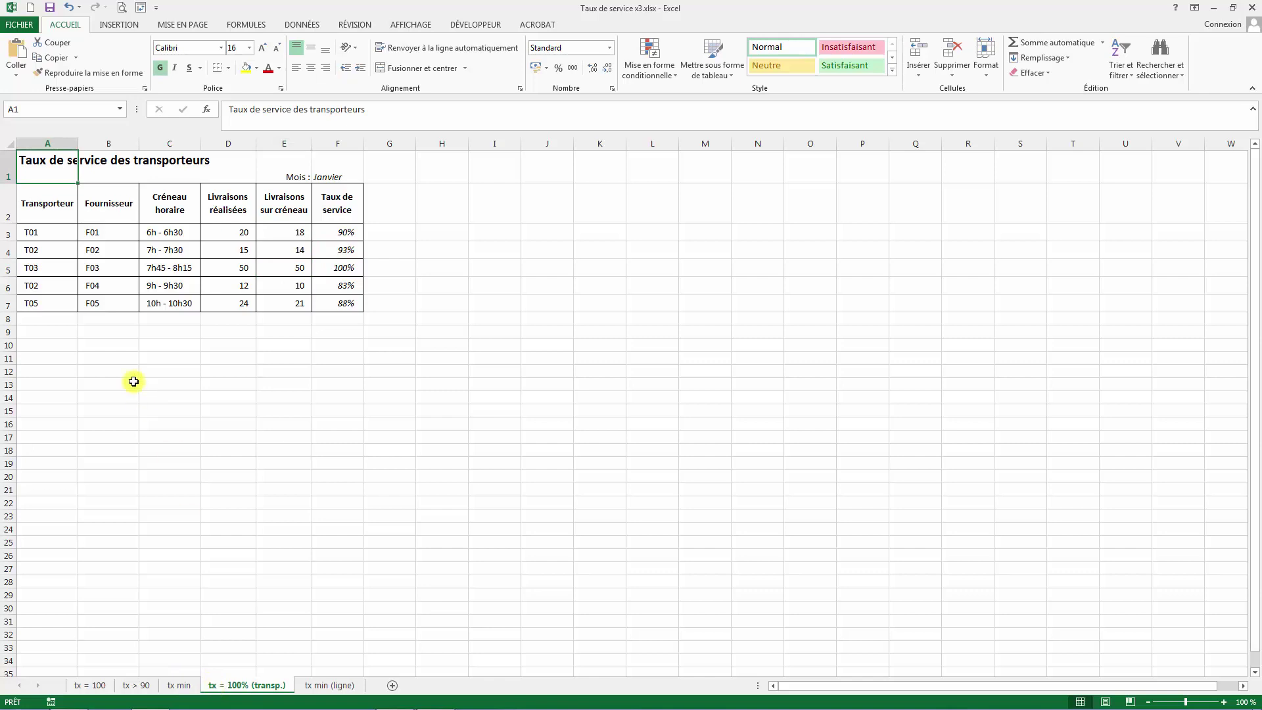
left_click_drag(48, 232, 48, 303)
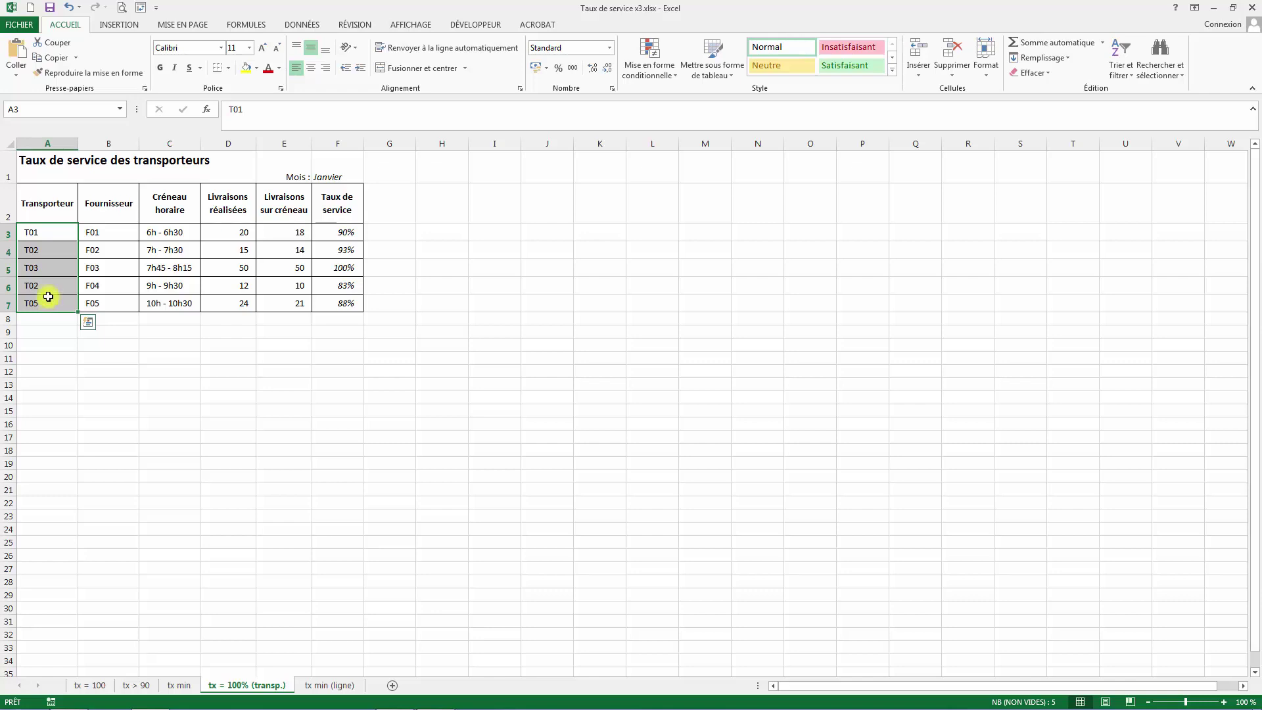
left_click(655, 60)
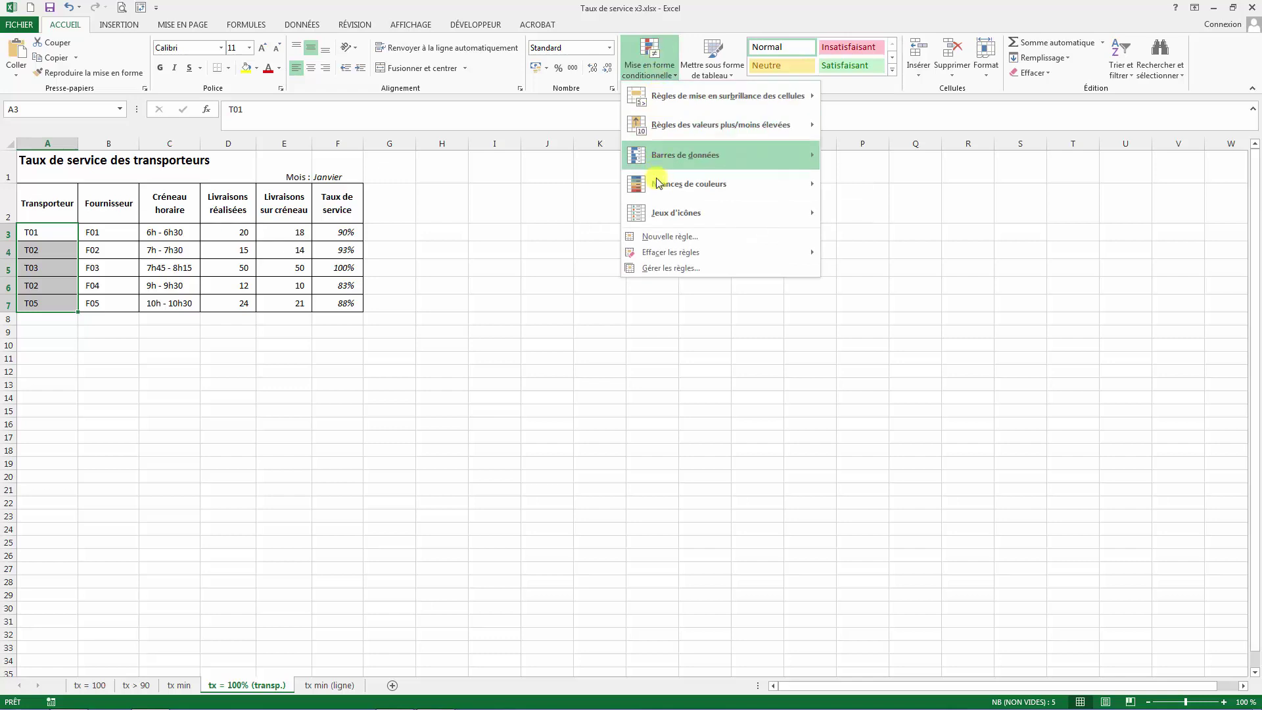
left_click(669, 237)
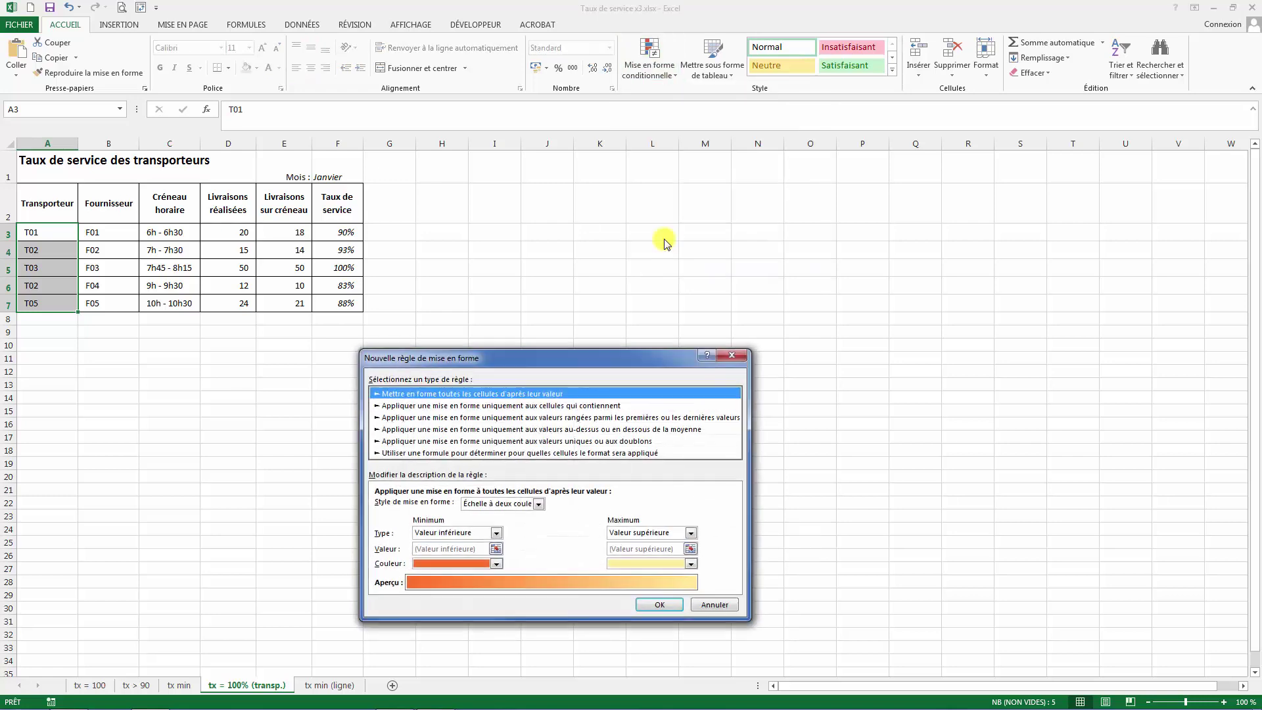
left_click(385, 453)
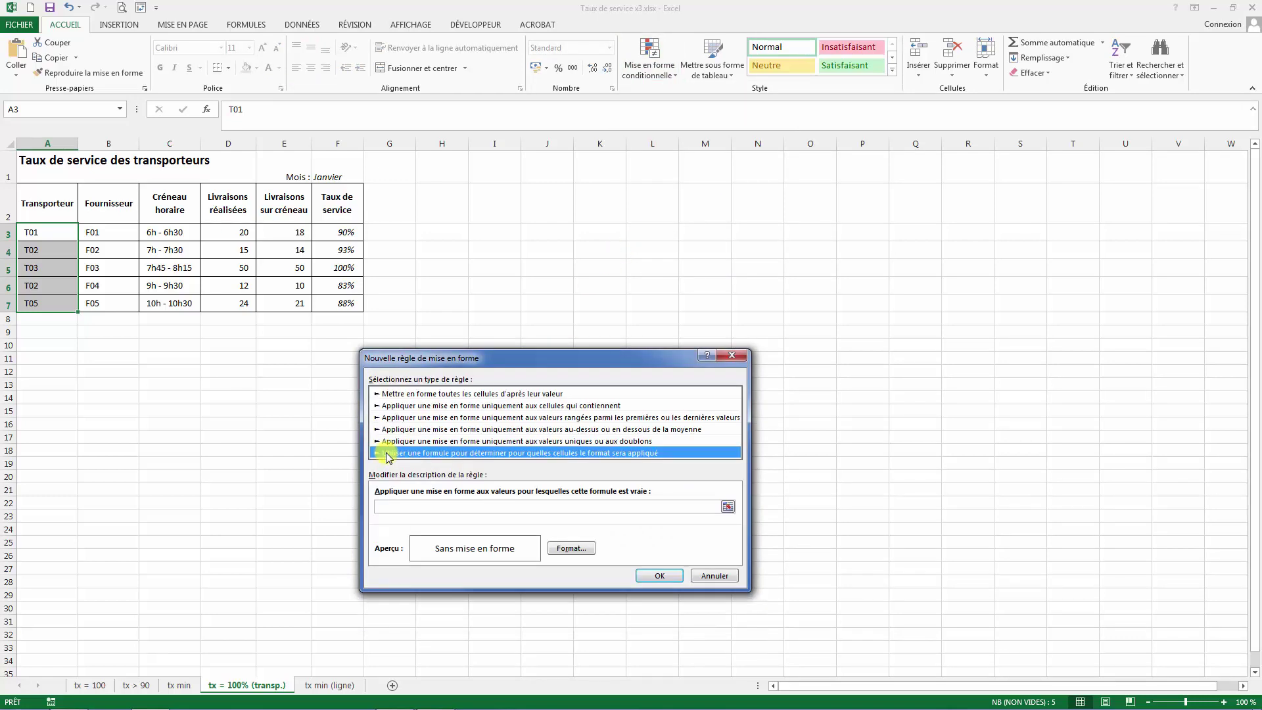
Enter the rule formula =$F3=100%, keeping only the column reference absolute
left_click(392, 505)
type("=")
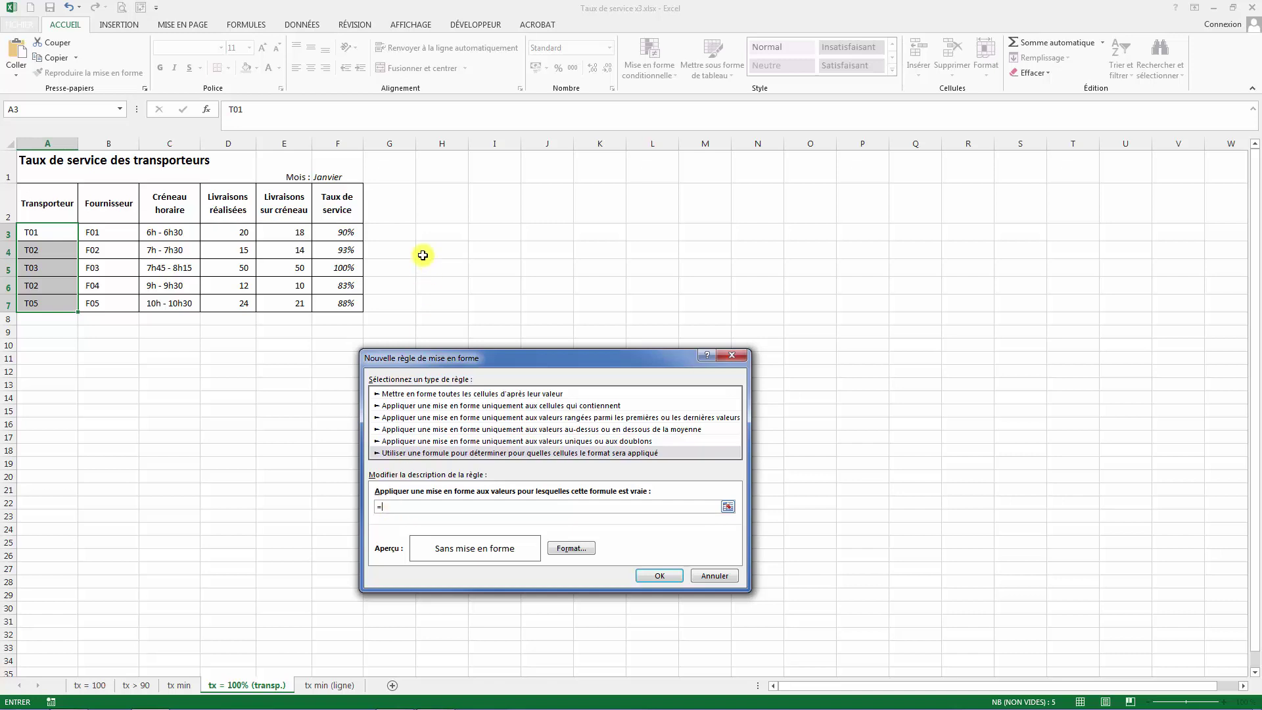
left_click(340, 234)
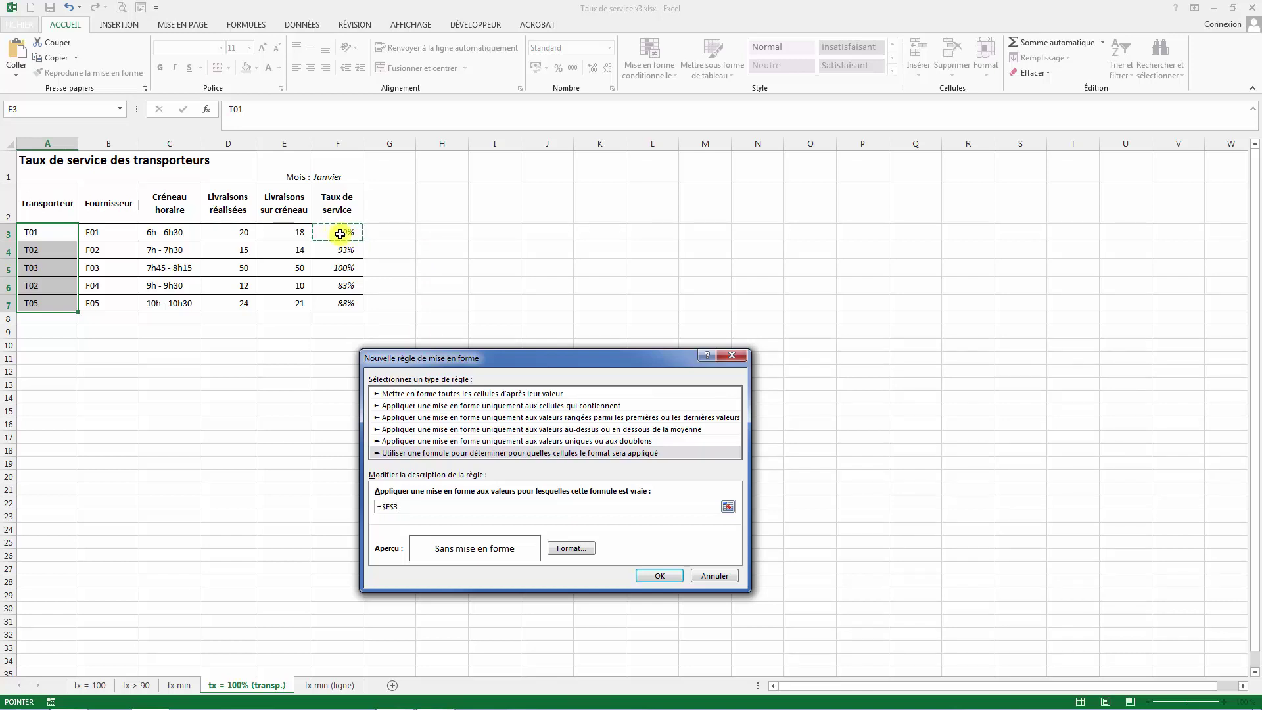
type("=100%")
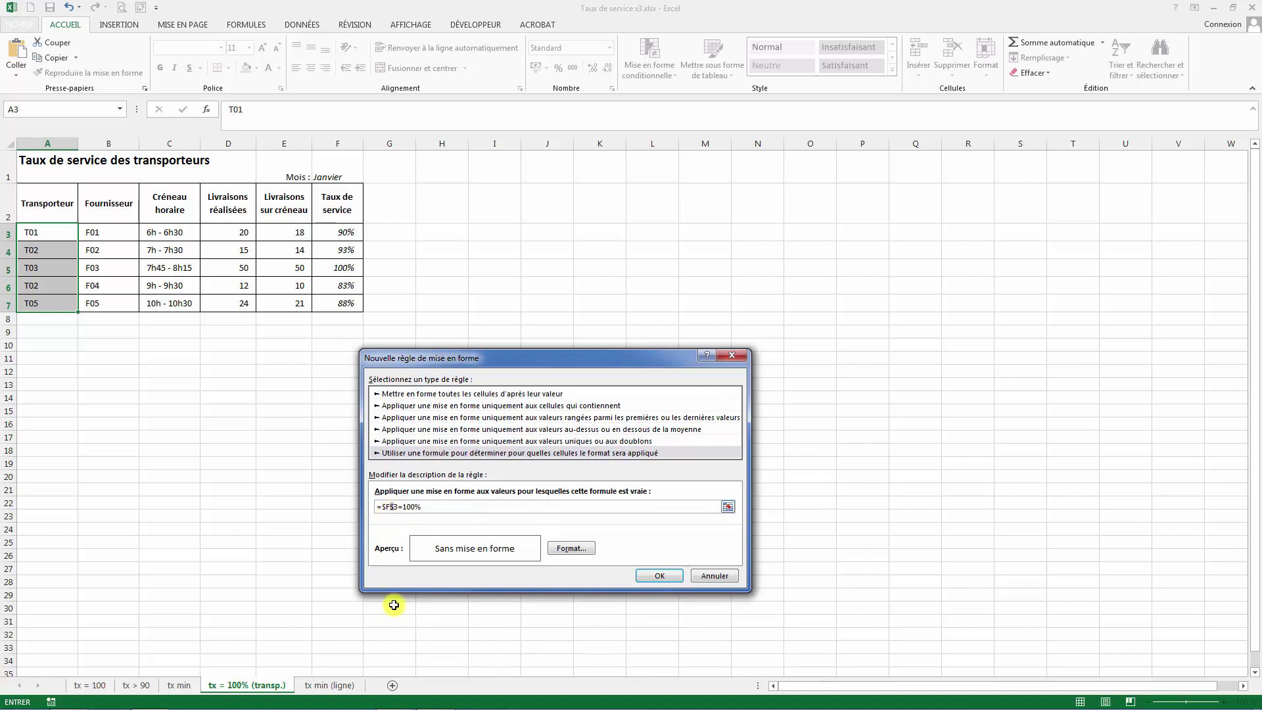
key("BackSpace")
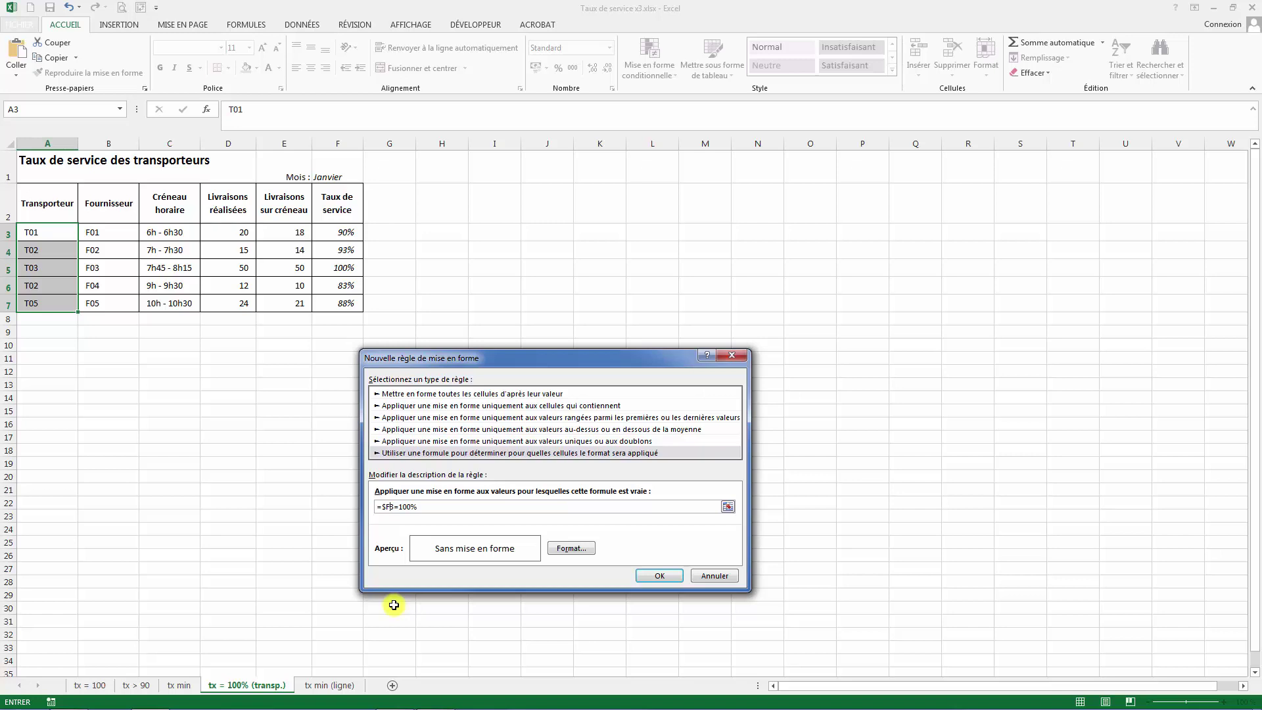
Give the 100% rule a dark green fill with a bold (Gras) white font, and apply it to the carriers
left_click(569, 550)
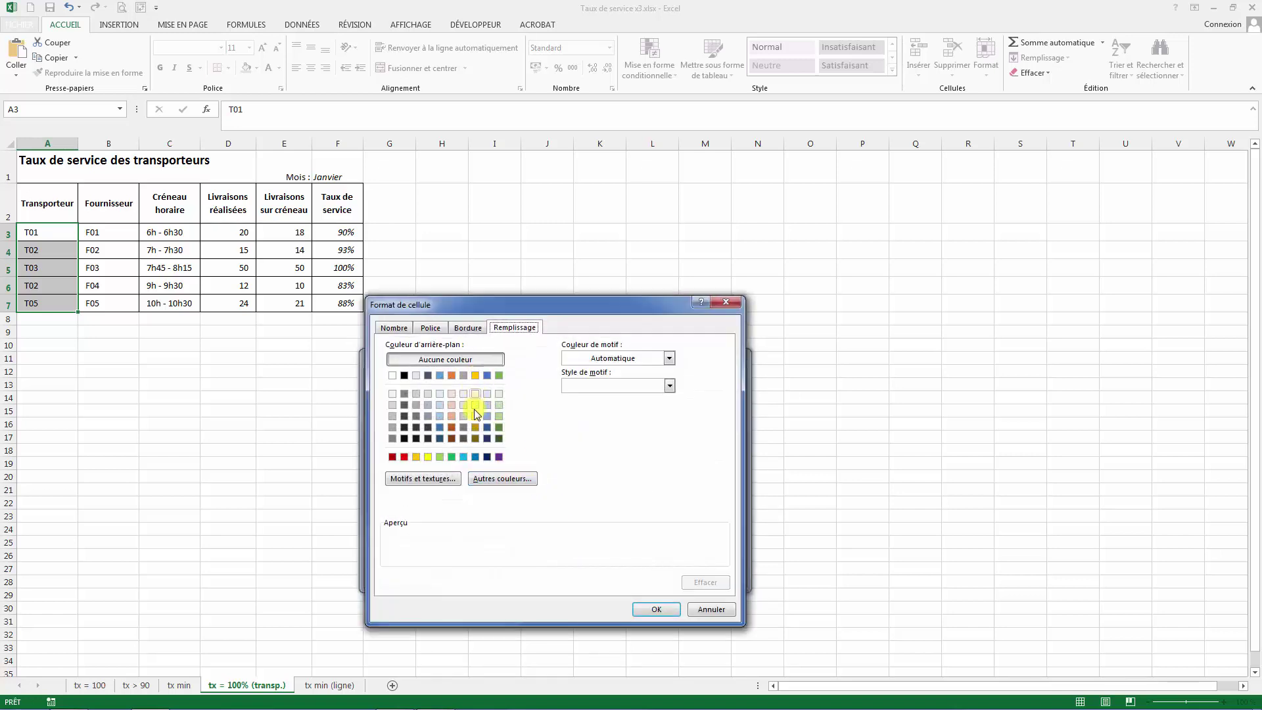
left_click(499, 427)
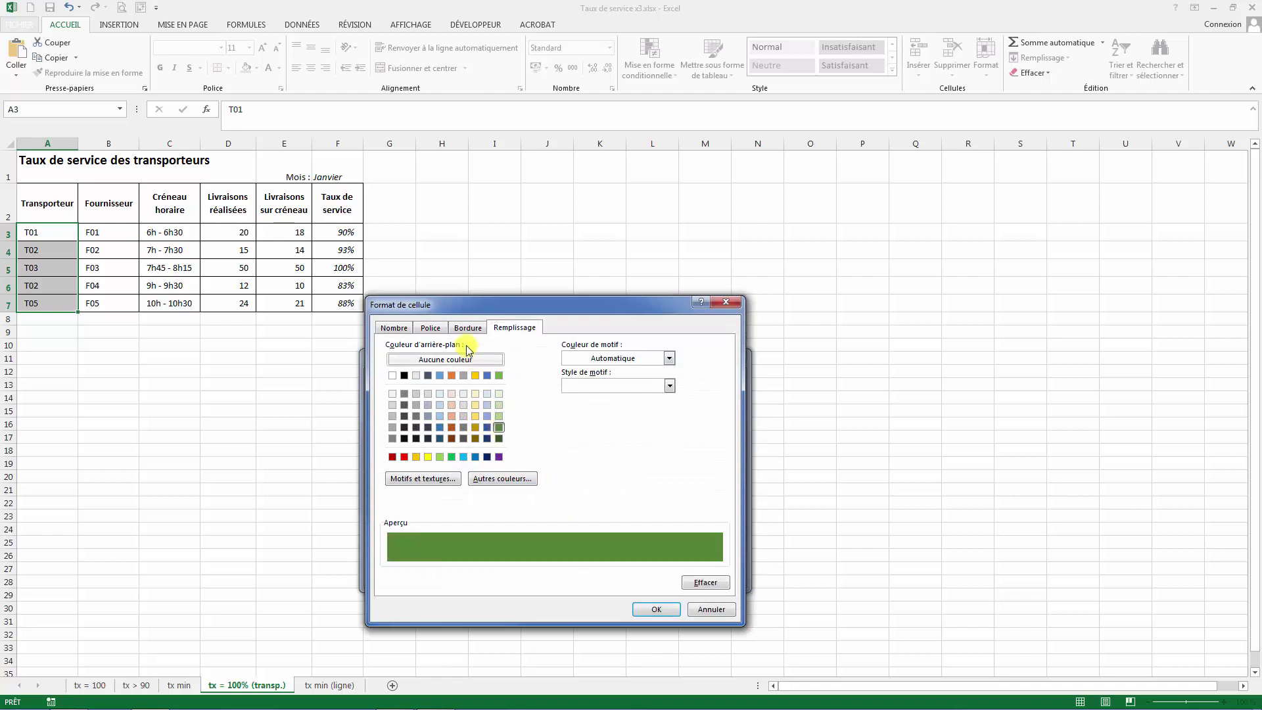
left_click(430, 328)
left_click(570, 387)
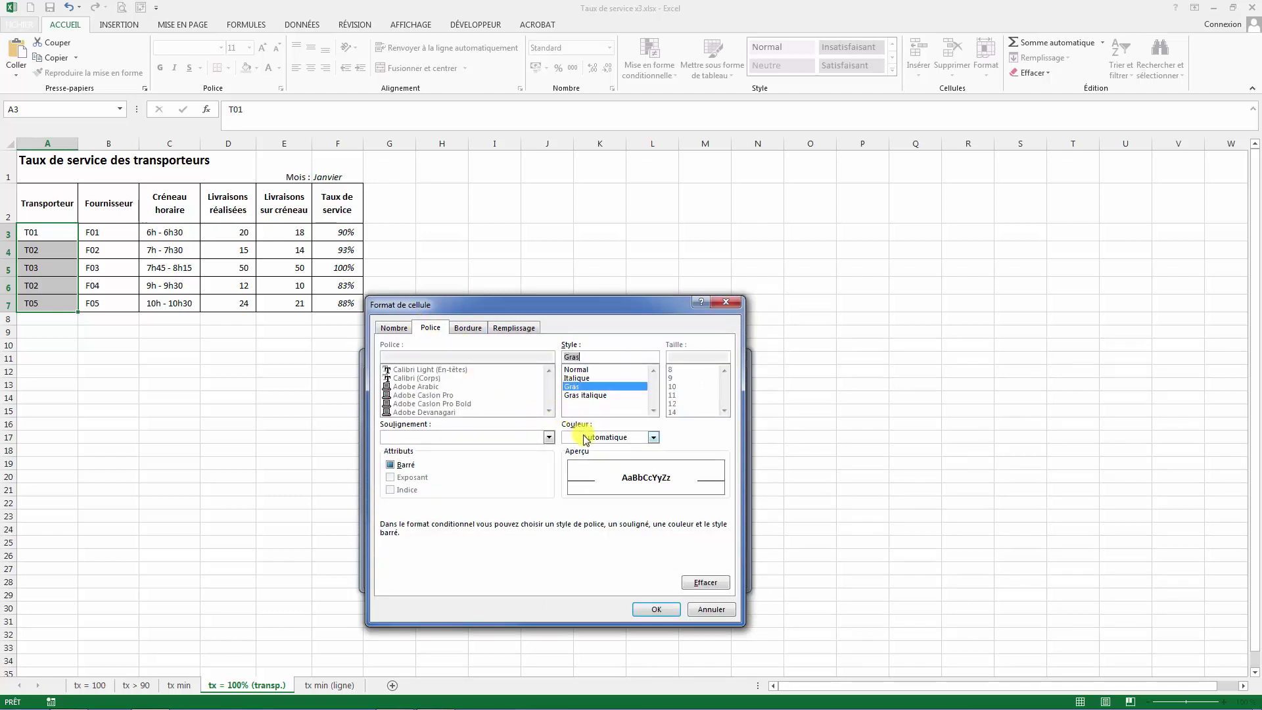
left_click(579, 438)
left_click(577, 485)
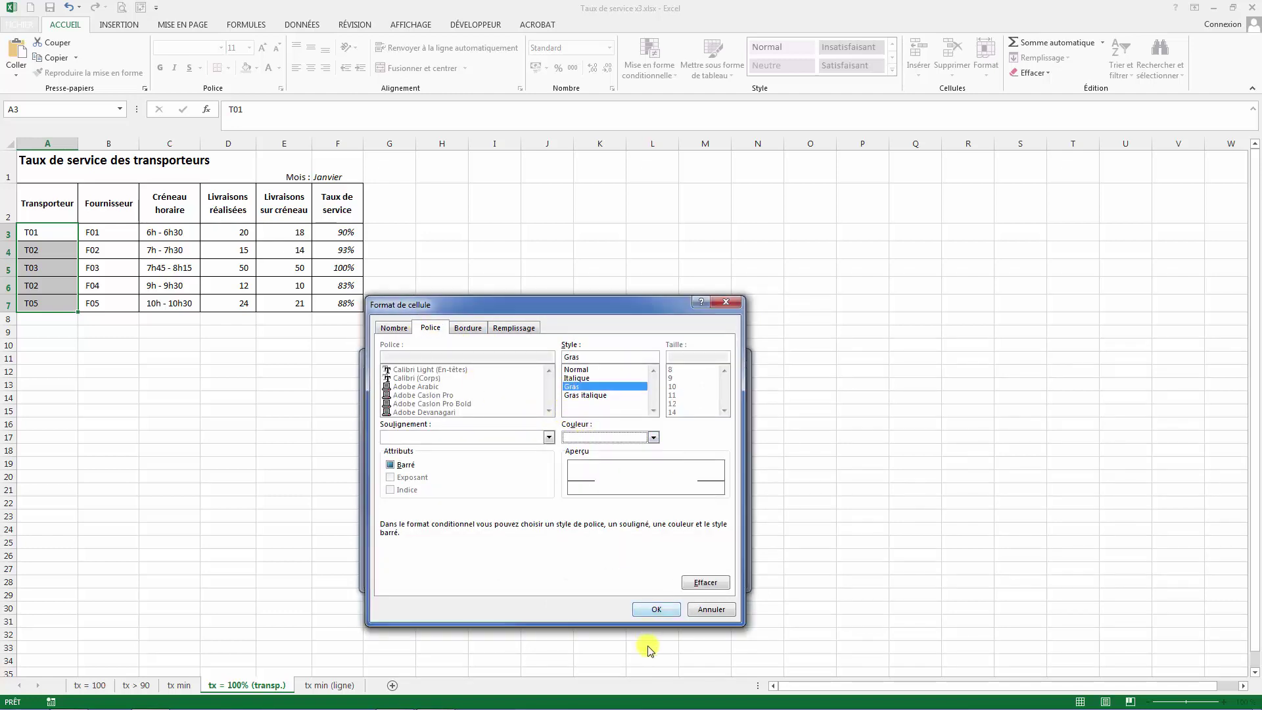
left_click(647, 606)
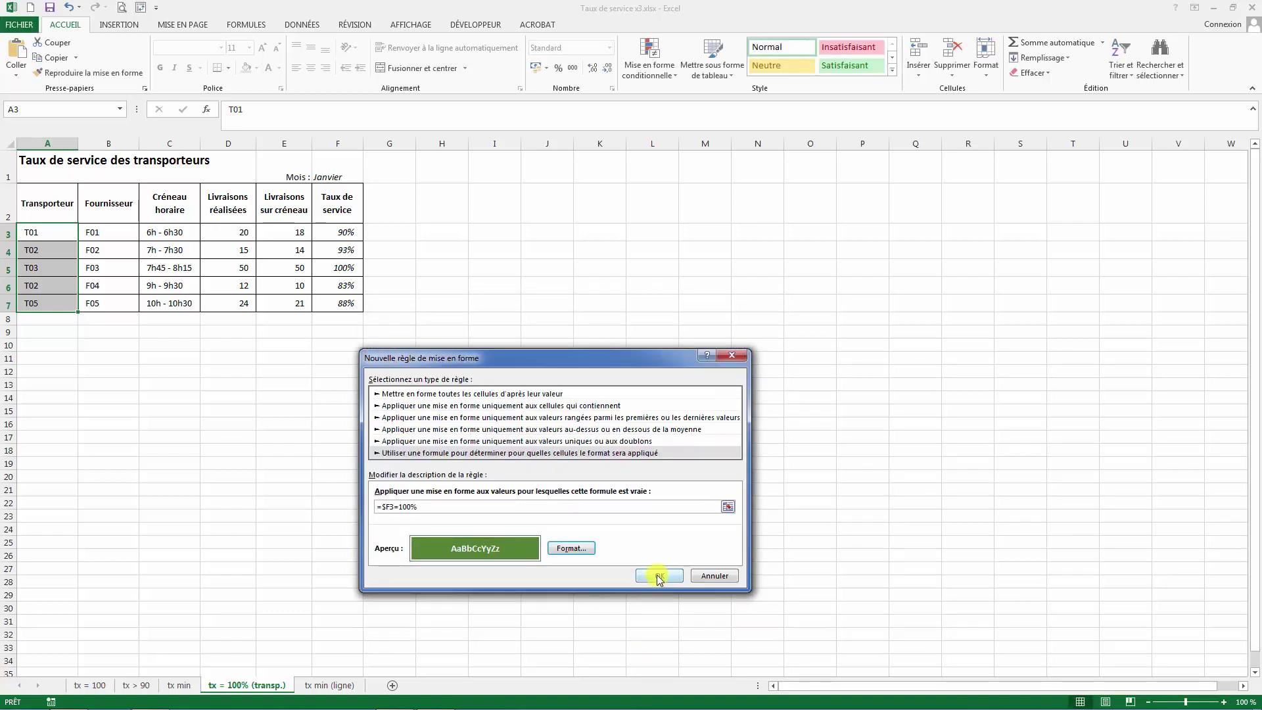
left_click(658, 576)
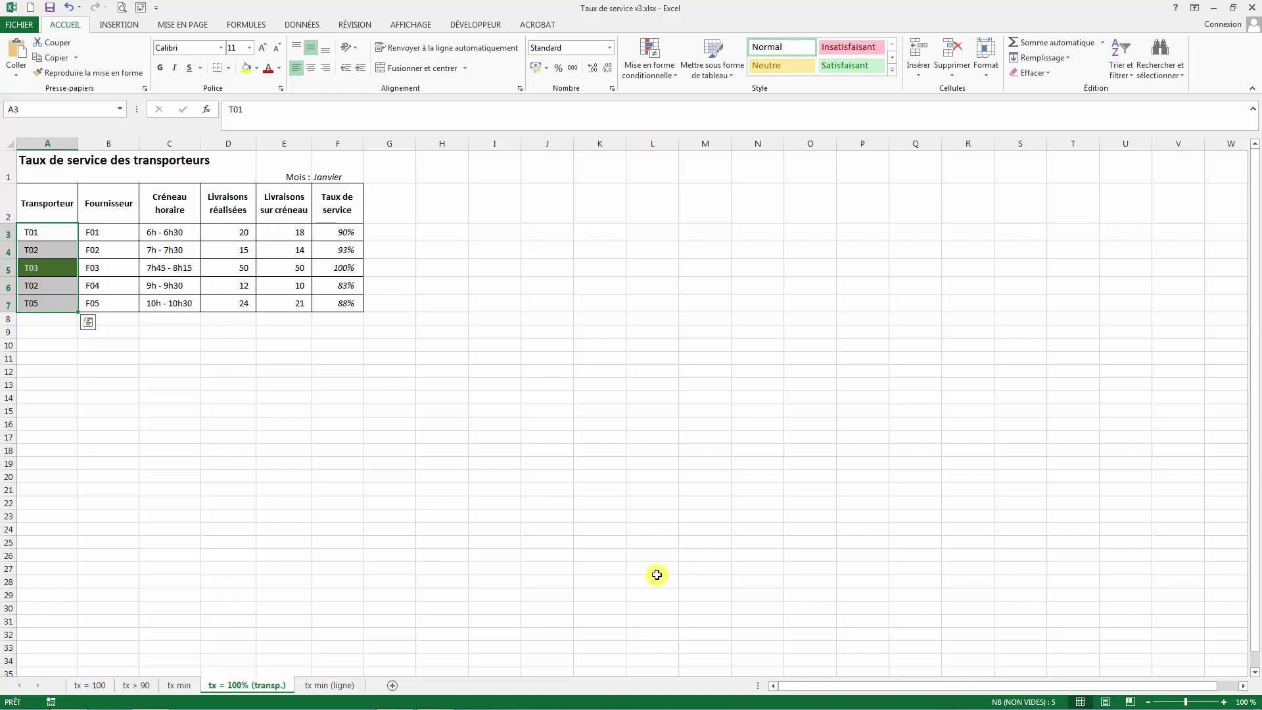
On the "tx min (ligne)" sheet, start a new formula-based conditional formatting rule for the table rows A3:F7
left_click(317, 686)
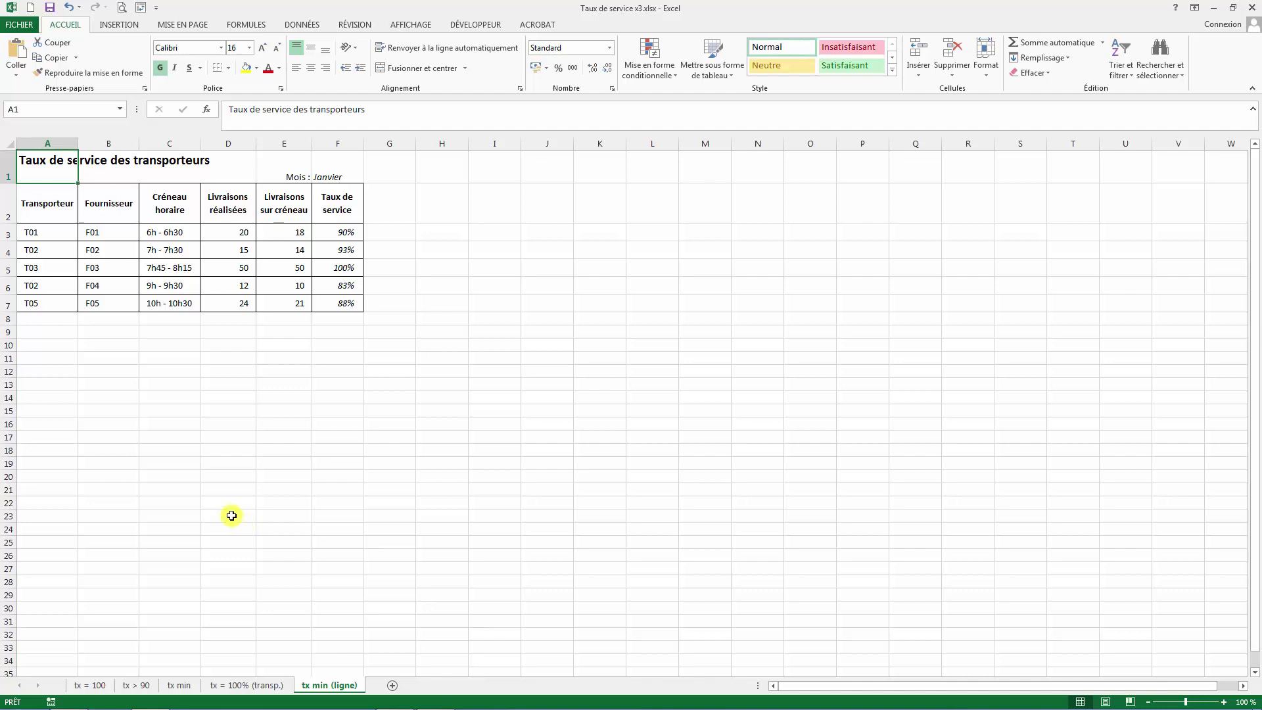
left_click_drag(41, 237, 330, 307)
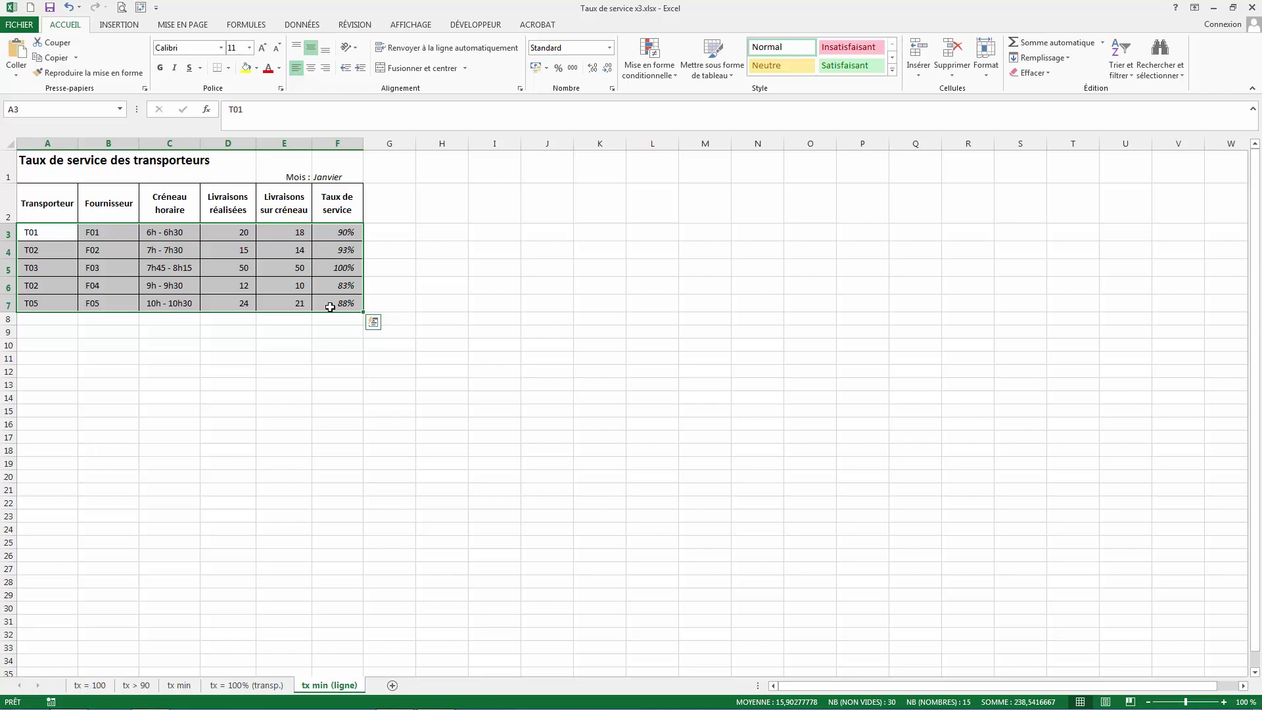
left_click(653, 66)
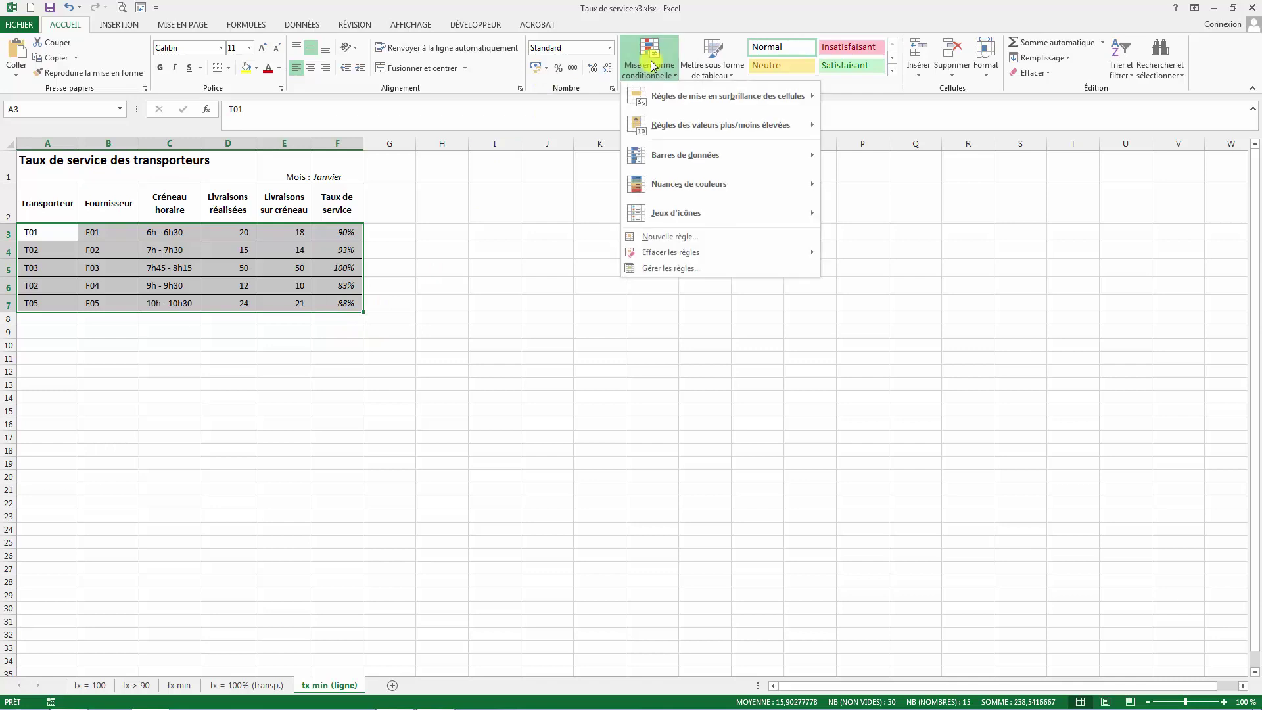
left_click(675, 243)
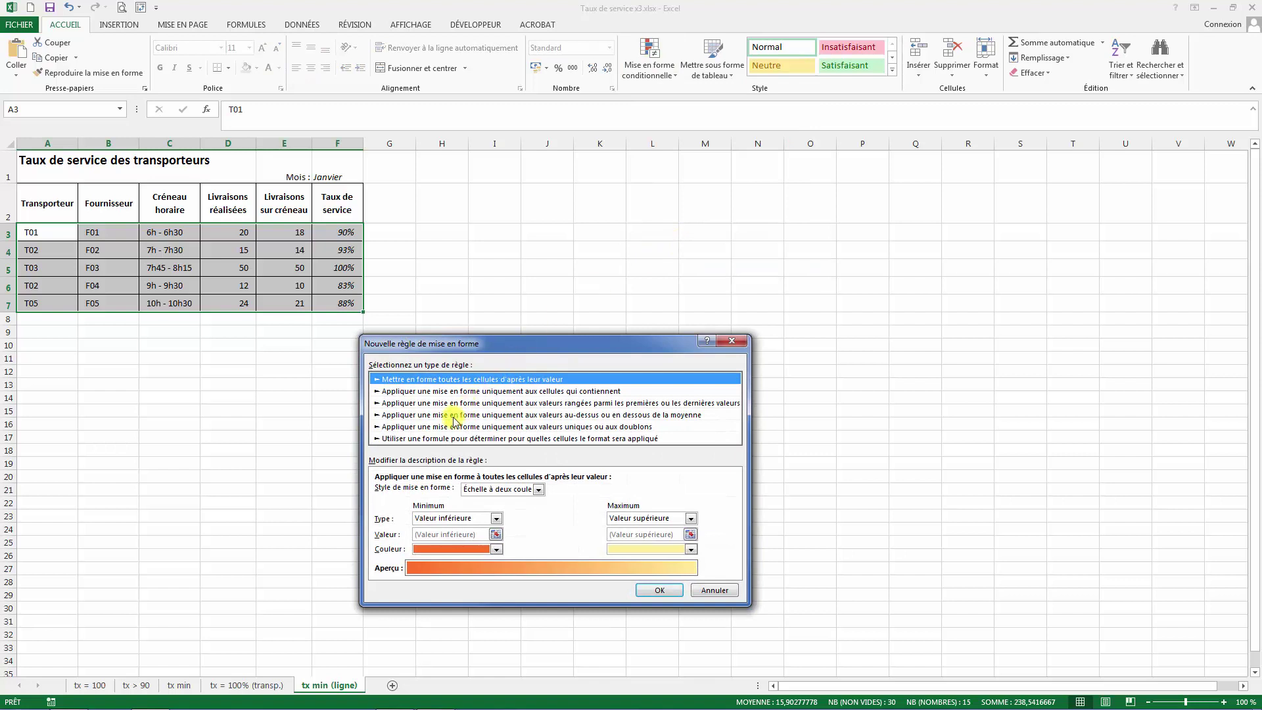
left_click(421, 438)
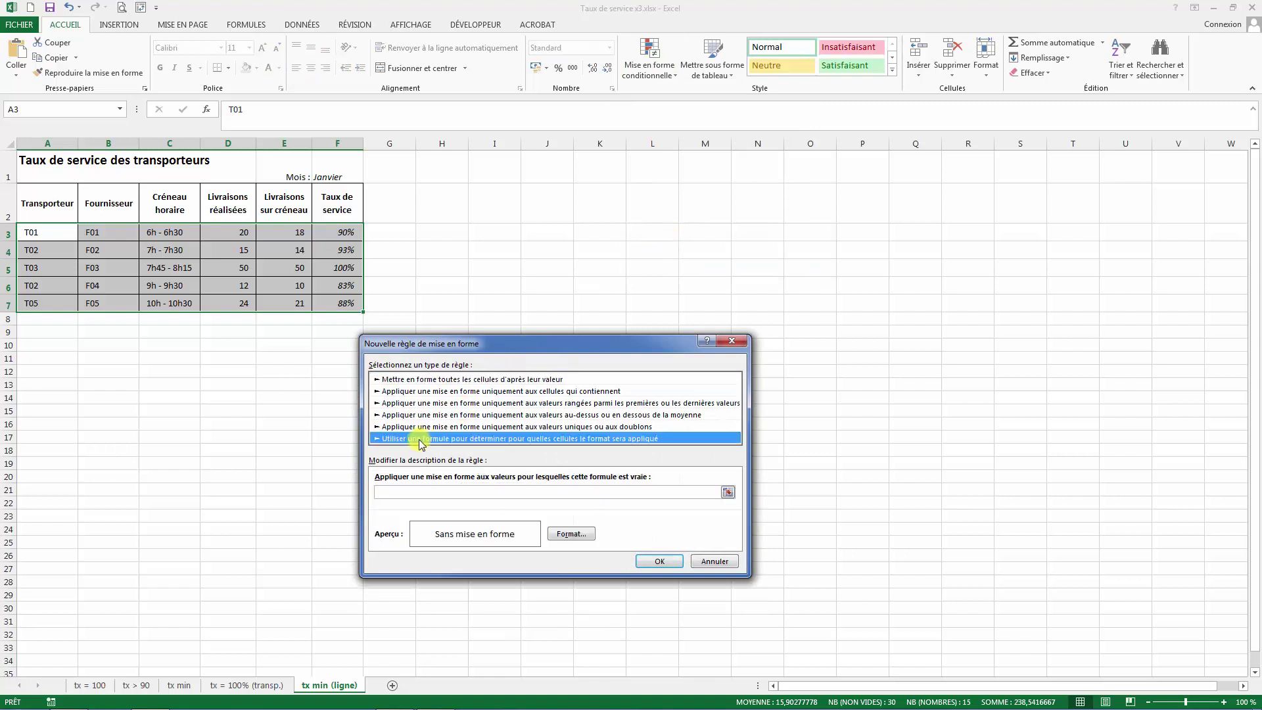
Enter a rule formula comparing the first service rate with the column's minimum: =$F$3=min($F$3:$F$7)
left_click(387, 493)
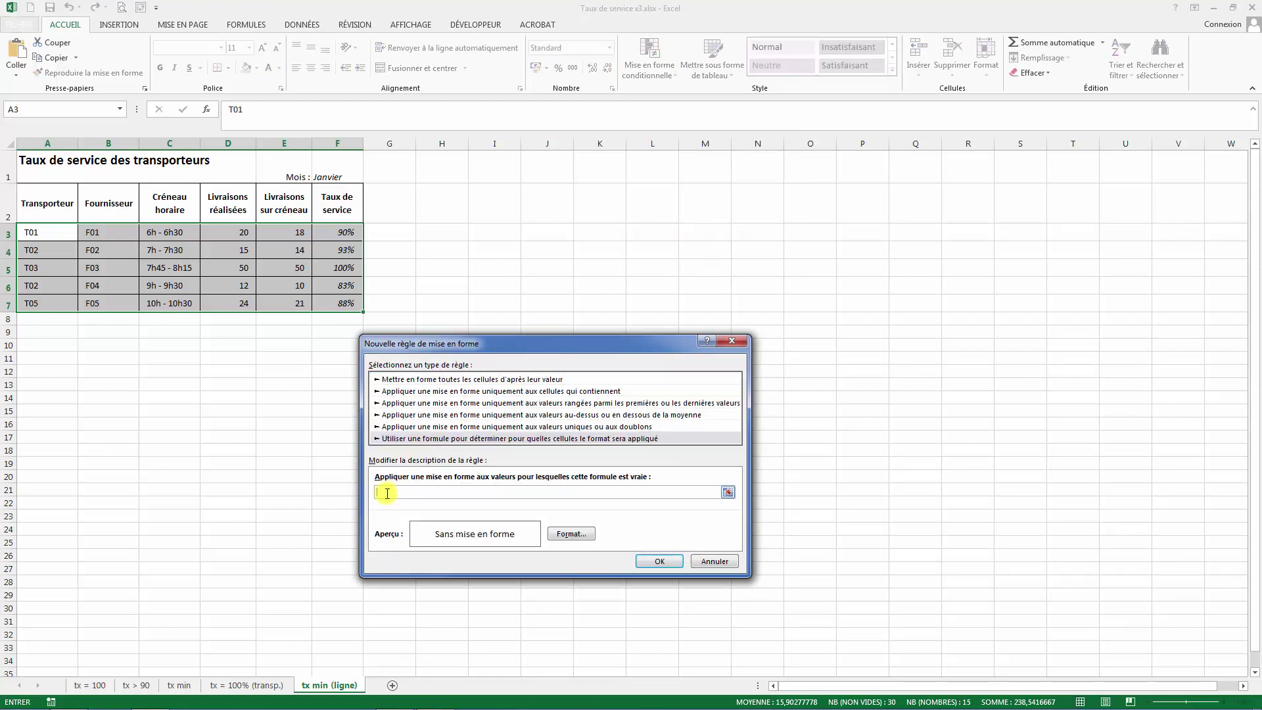
type("=")
left_click(387, 493)
left_click(334, 230)
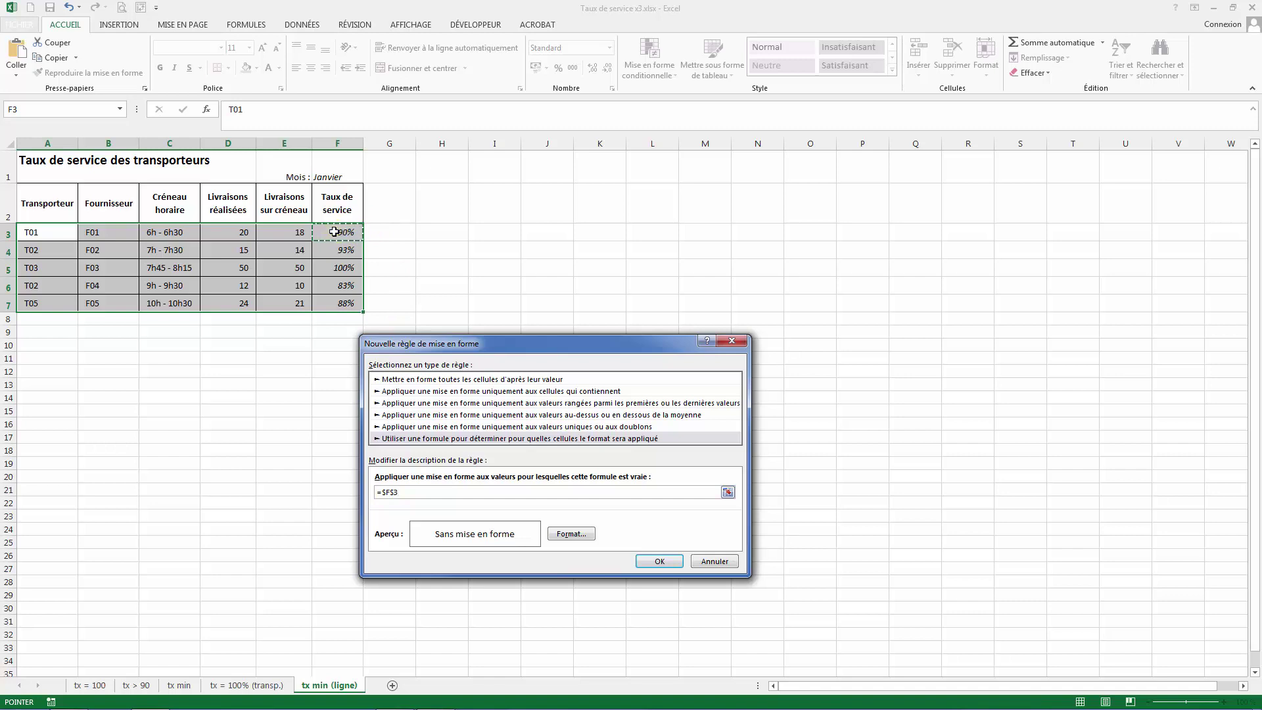
type("=min(")
left_click_drag(334, 231, 334, 301)
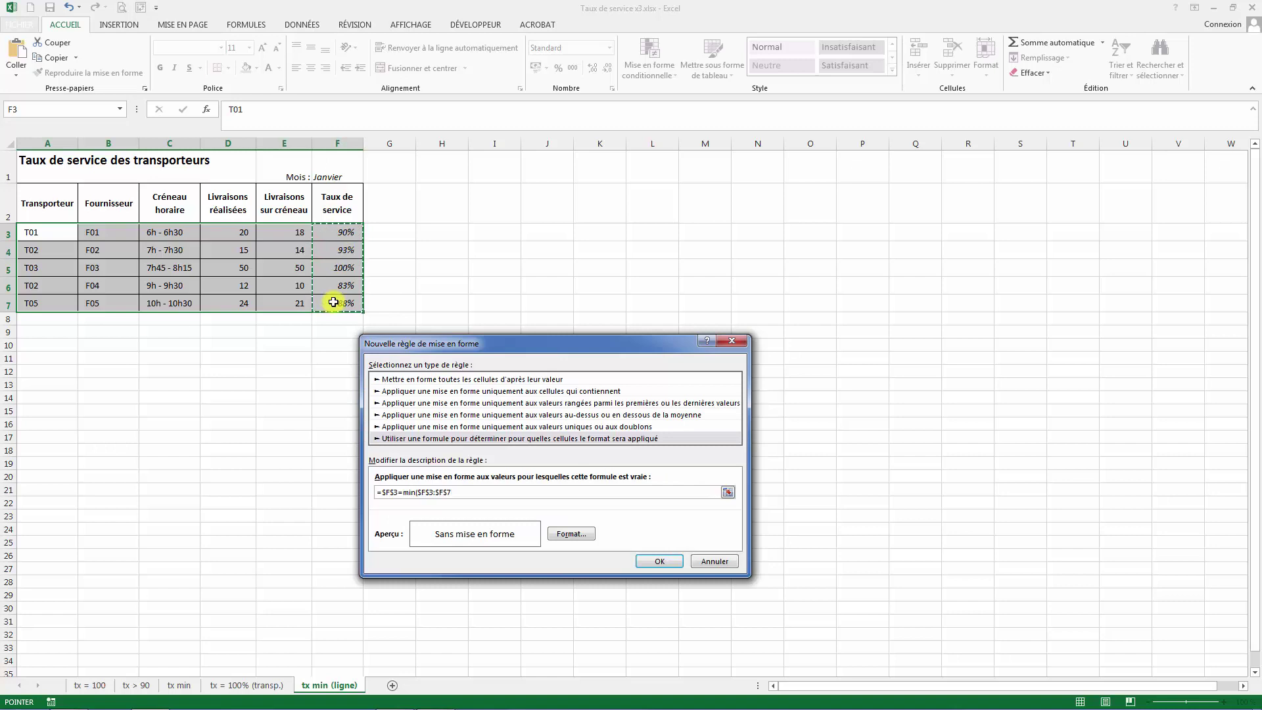
type(")")
Make the row of the formula's first reference relative, giving =$F3=min($F$3:$F$7), and keep the MIN range absolute
left_click(384, 493)
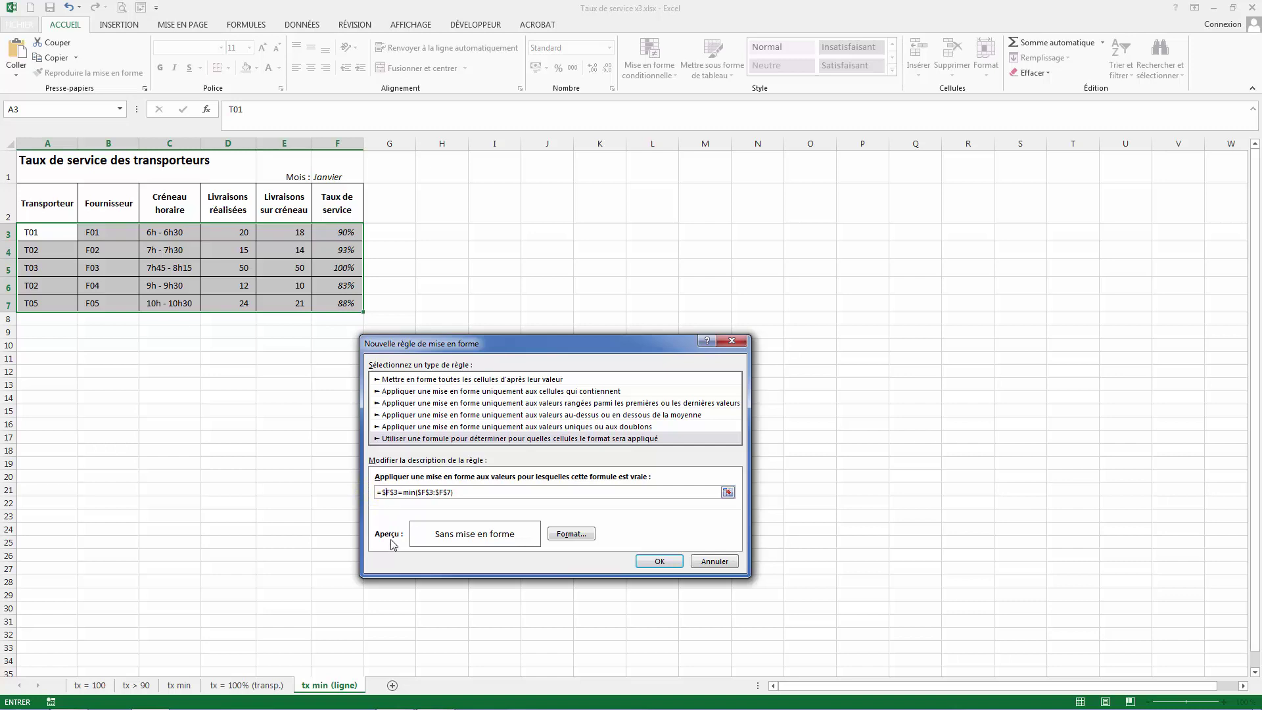
key("F4")
left_click(416, 493)
left_click(460, 492)
Give the minimum-rate rule a bold (Gras) dark red font and apply it to the table rows
left_click(565, 533)
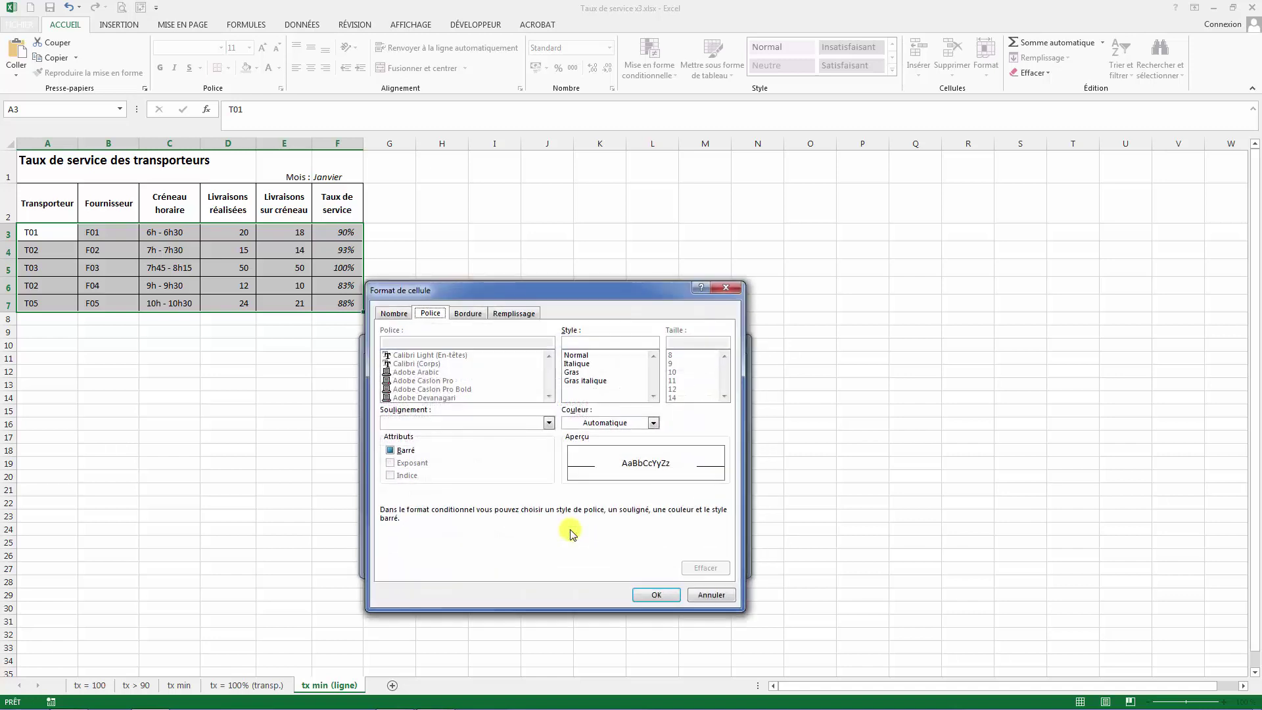
left_click(574, 373)
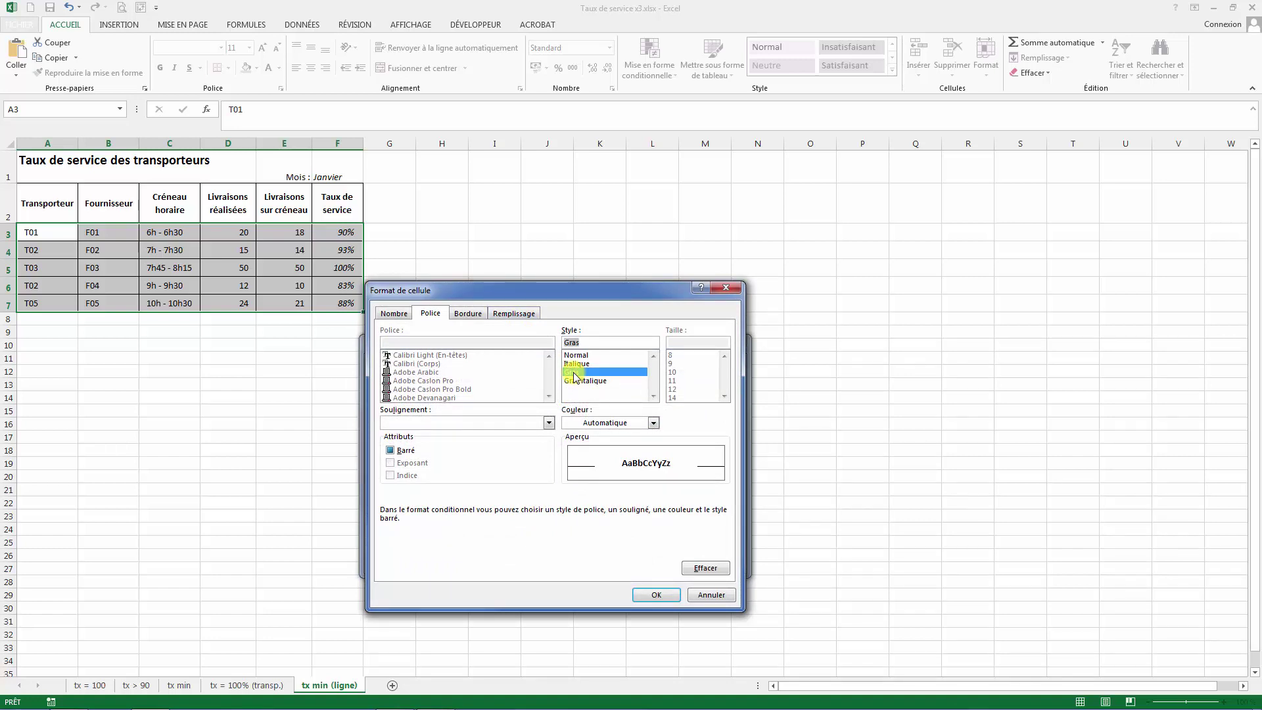
left_click(654, 424)
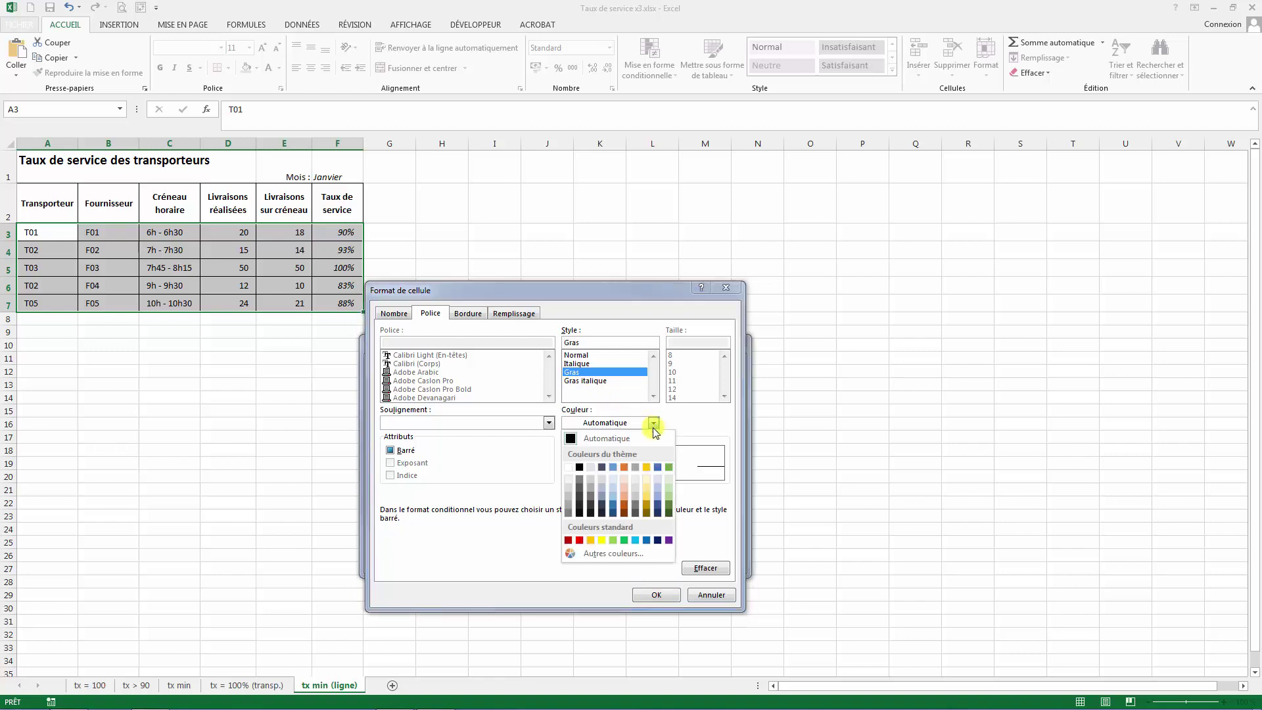
left_click(568, 540)
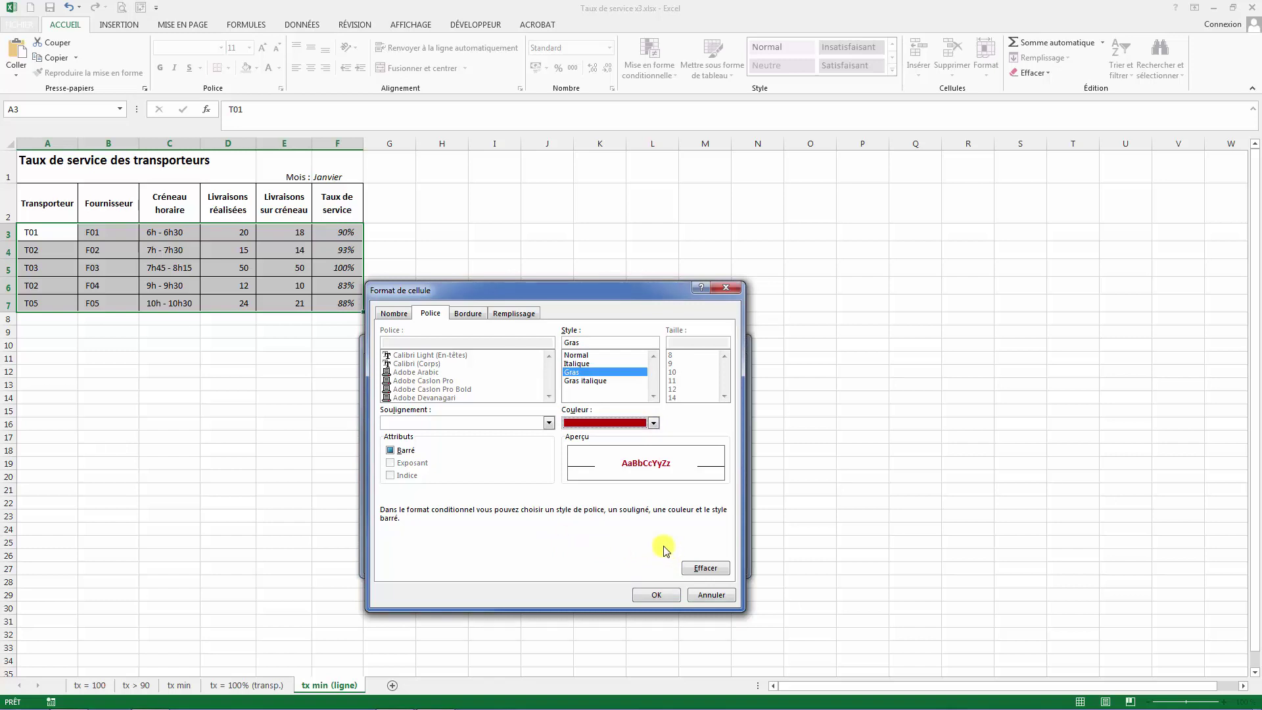
left_click(660, 597)
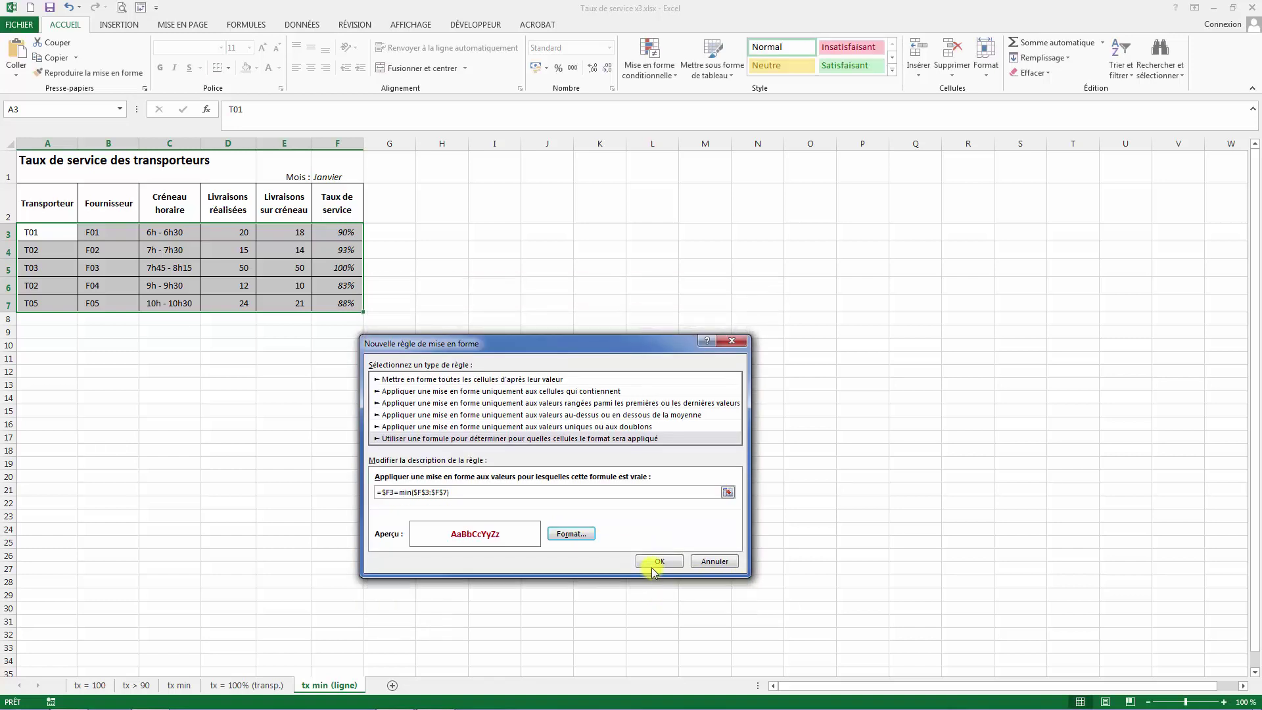
left_click(656, 563)
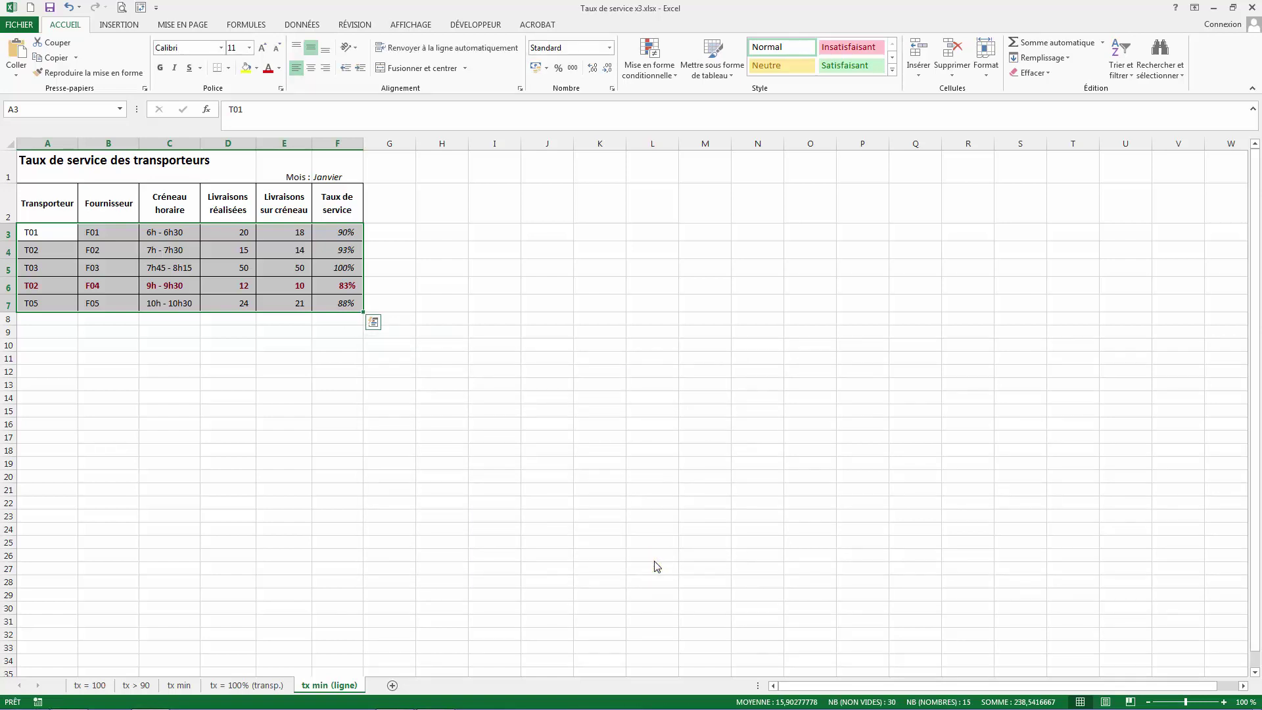
Test the rule by setting the on-slot deliveries (Livraisons sur créneau) in E4 to 10
left_click(272, 251)
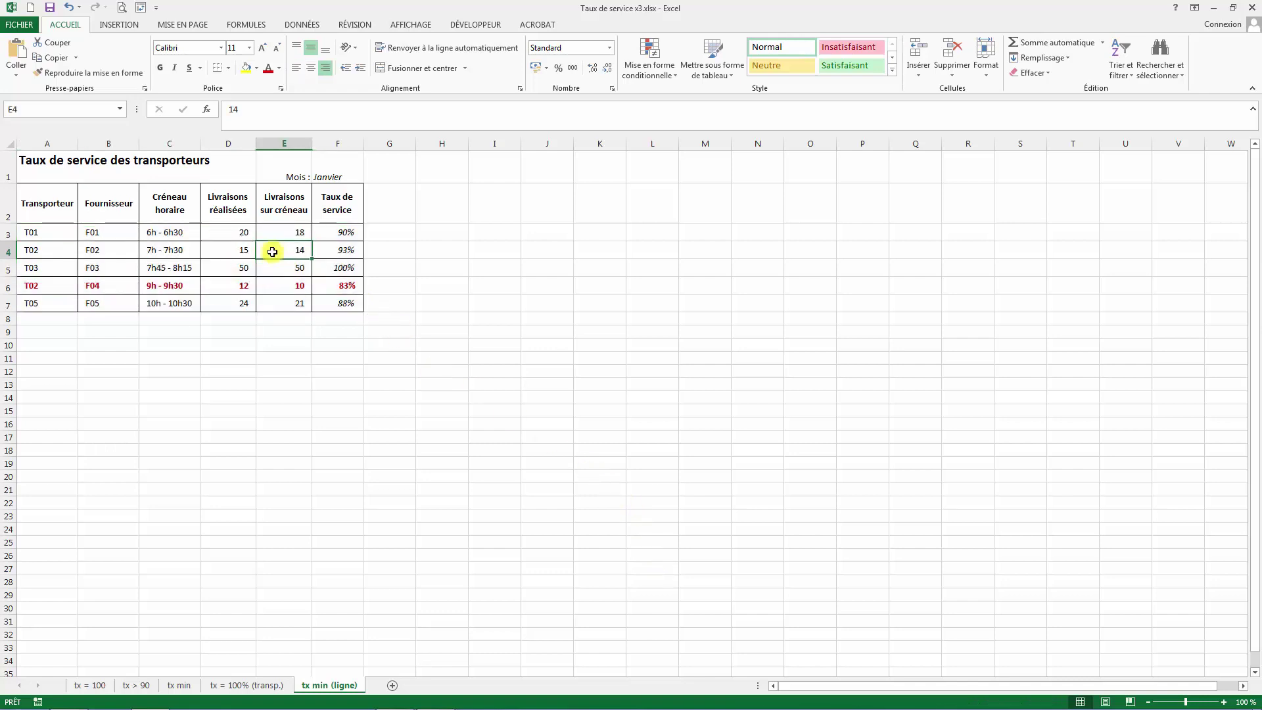
type("10")
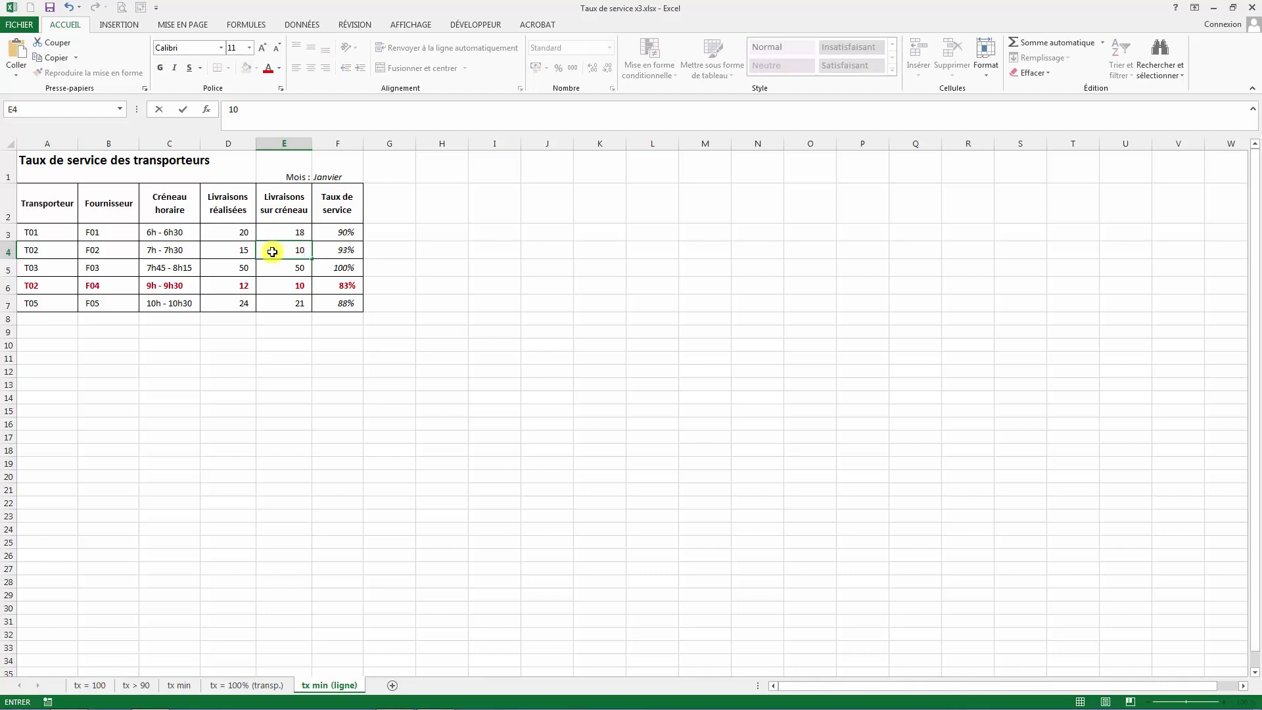
key("Return")
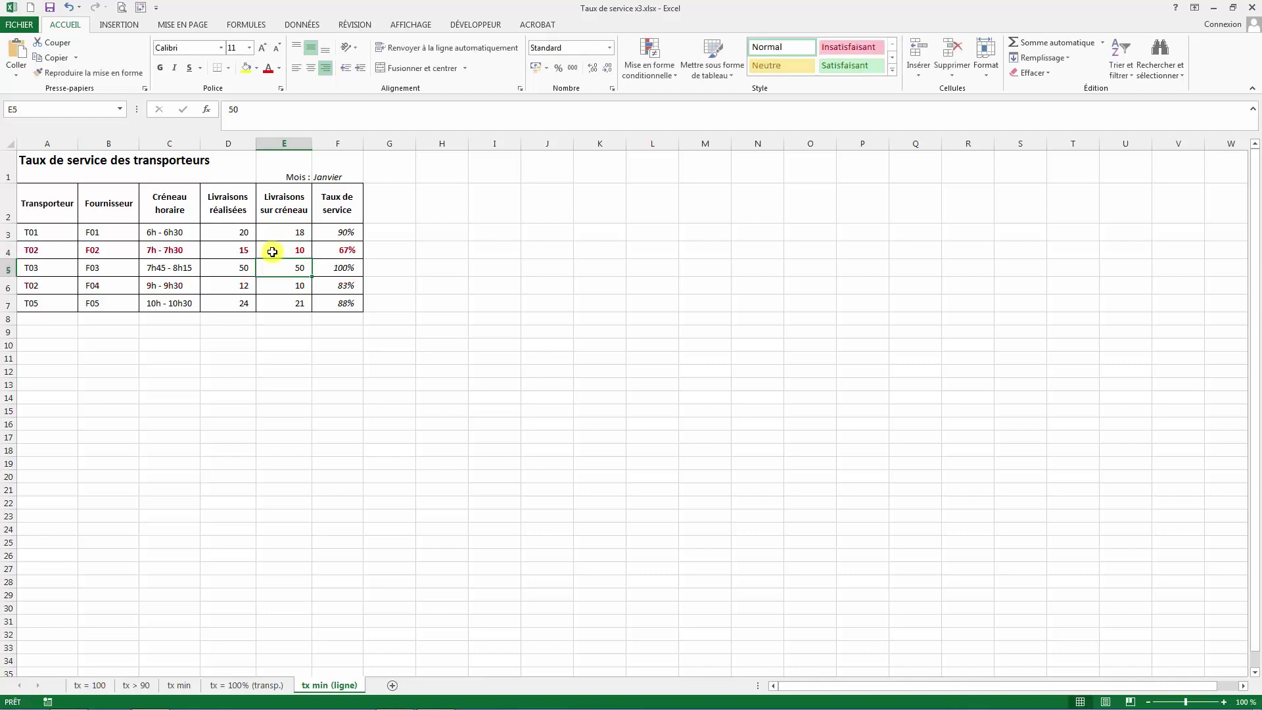